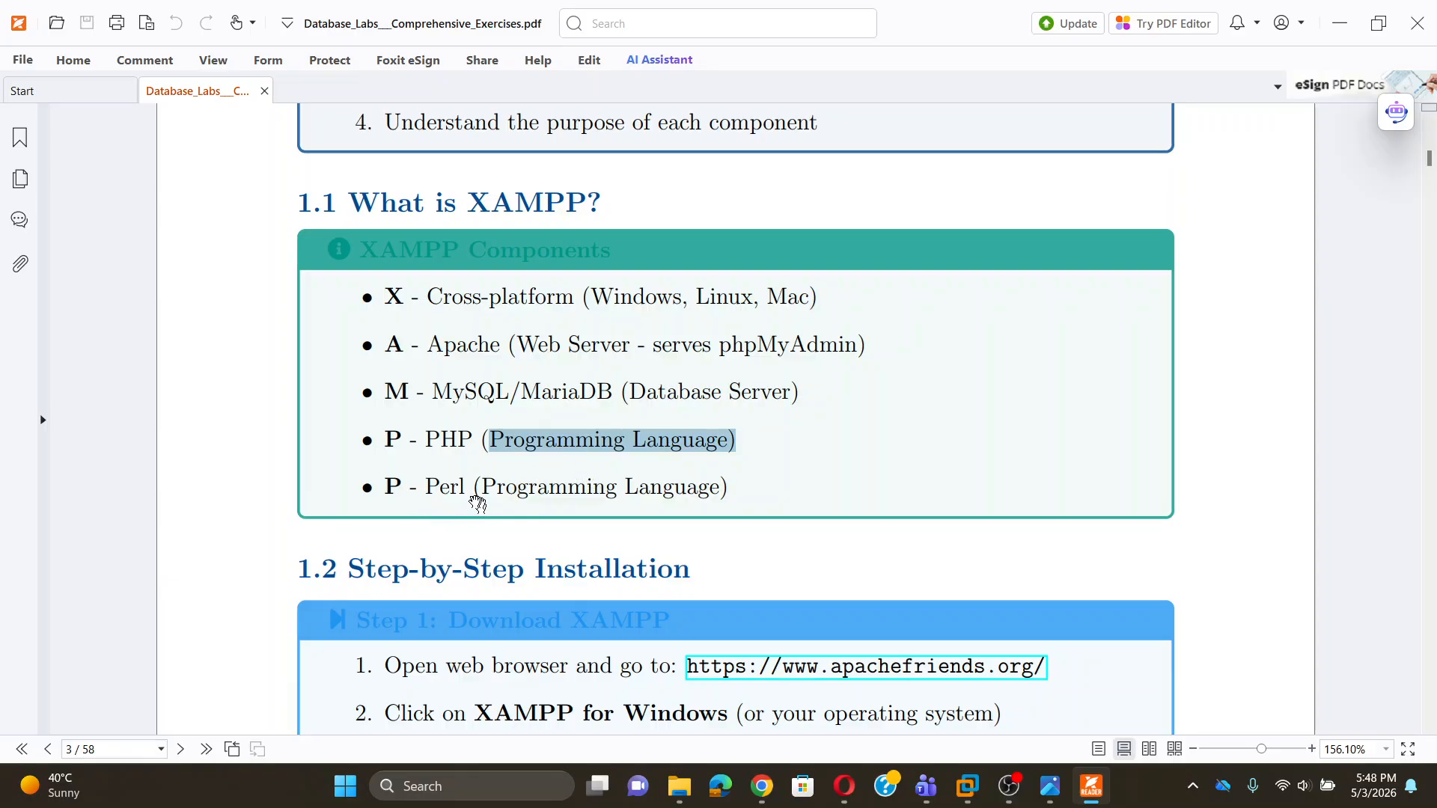
Open the apachefriends.org link from the PDF's download instructions, allowing the connection, and close the other two browser tabs.
{"action": "left_click", "coordinate": [391, 487]}
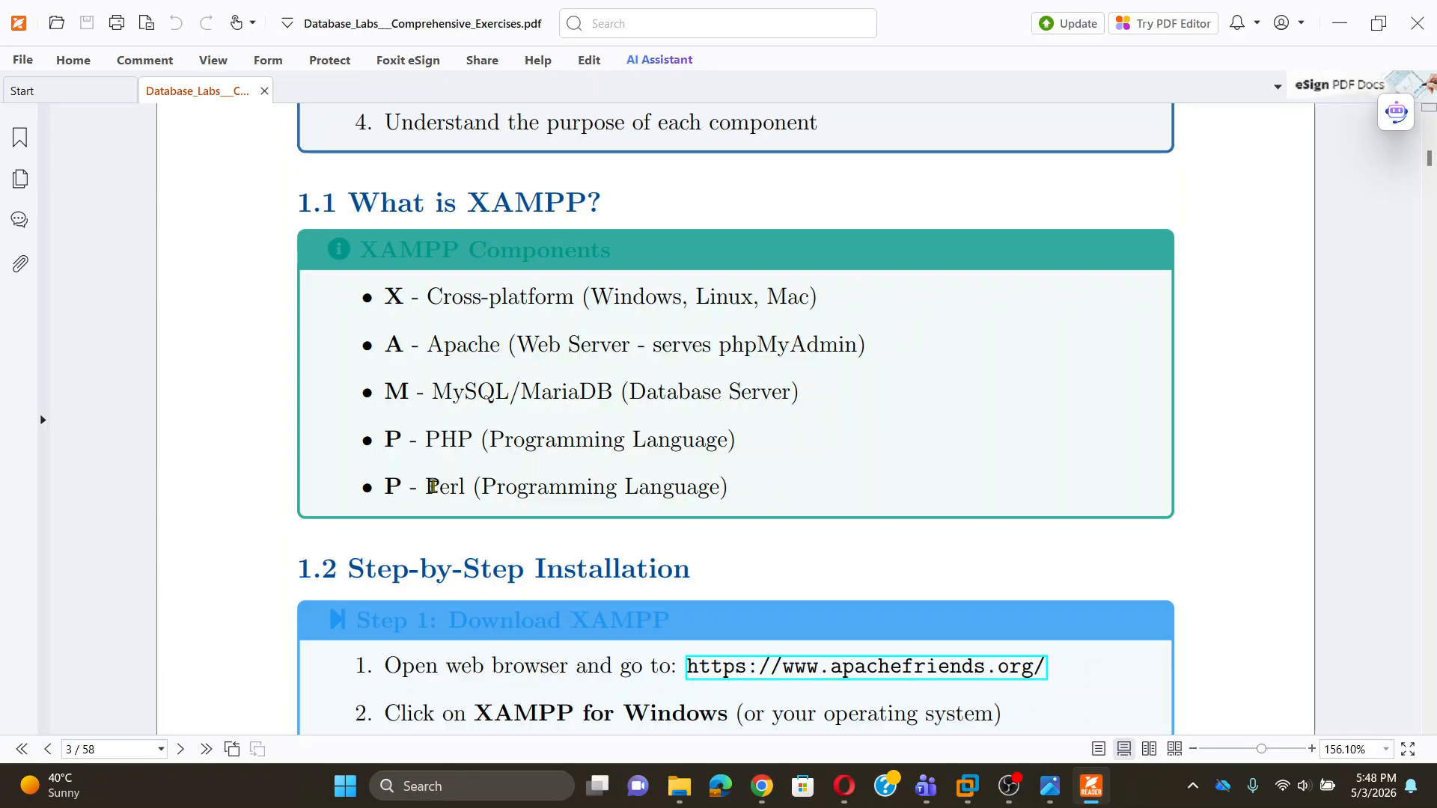
{"action": "left_click_drag", "start_coordinate": [432, 486], "coordinate": [467, 487]}
{"action": "left_click", "coordinate": [494, 492]}
{"action": "scroll", "coordinate": [964, 537], "scroll_direction": "down", "scroll_amount": 3}
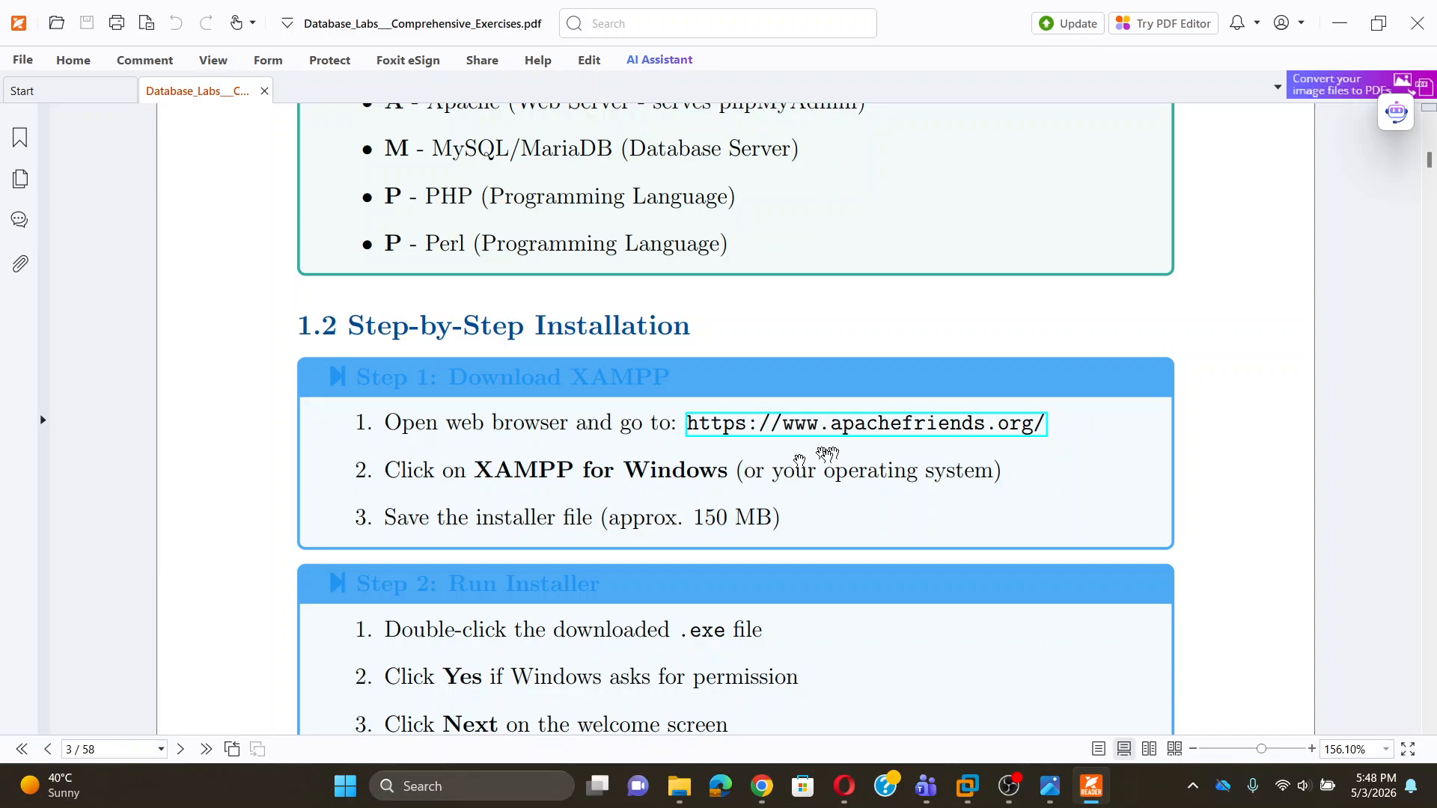
{"action": "left_click", "coordinate": [772, 430]}
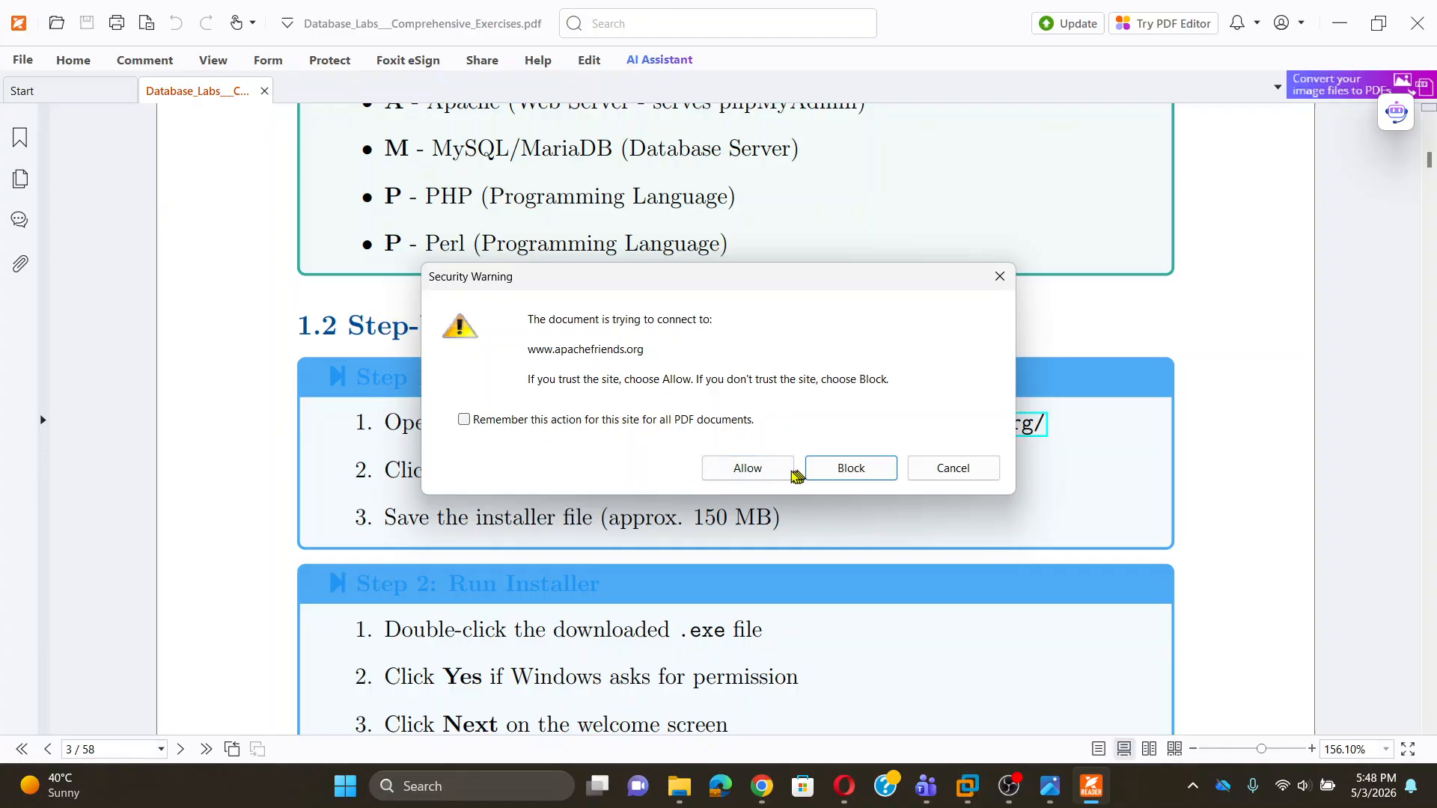
{"action": "left_click", "coordinate": [707, 471]}
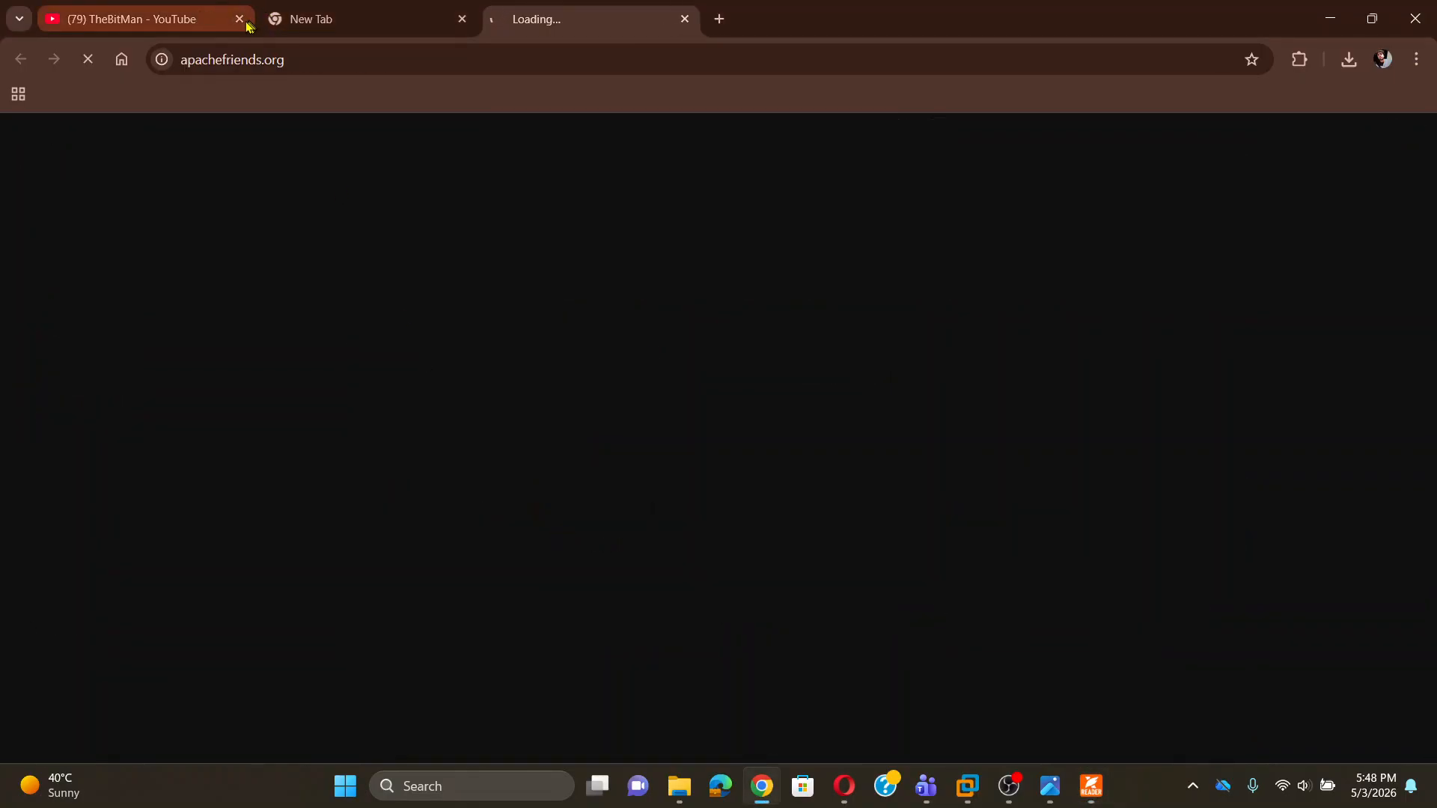
{"action": "left_click", "coordinate": [240, 18]}
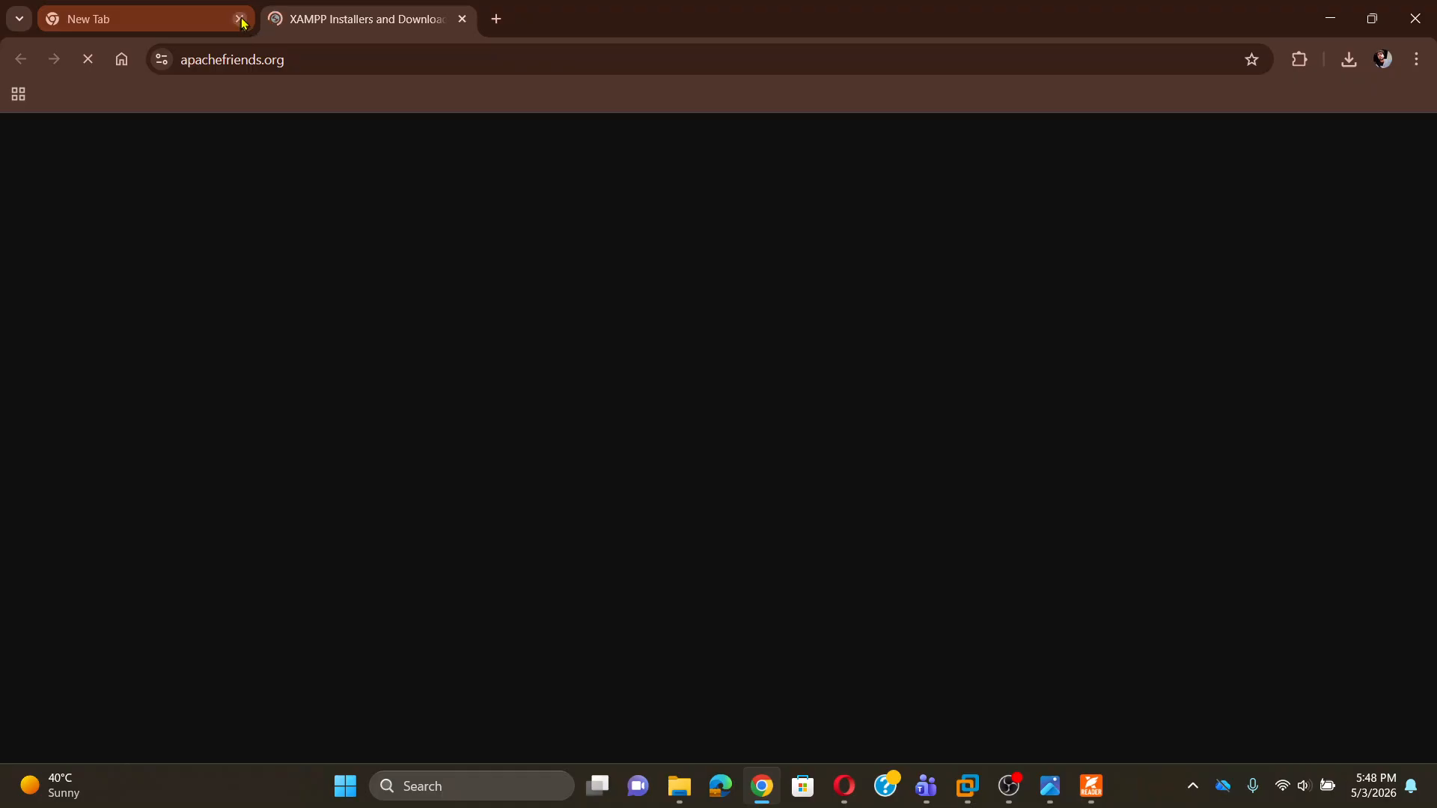
{"action": "left_click", "coordinate": [240, 19]}
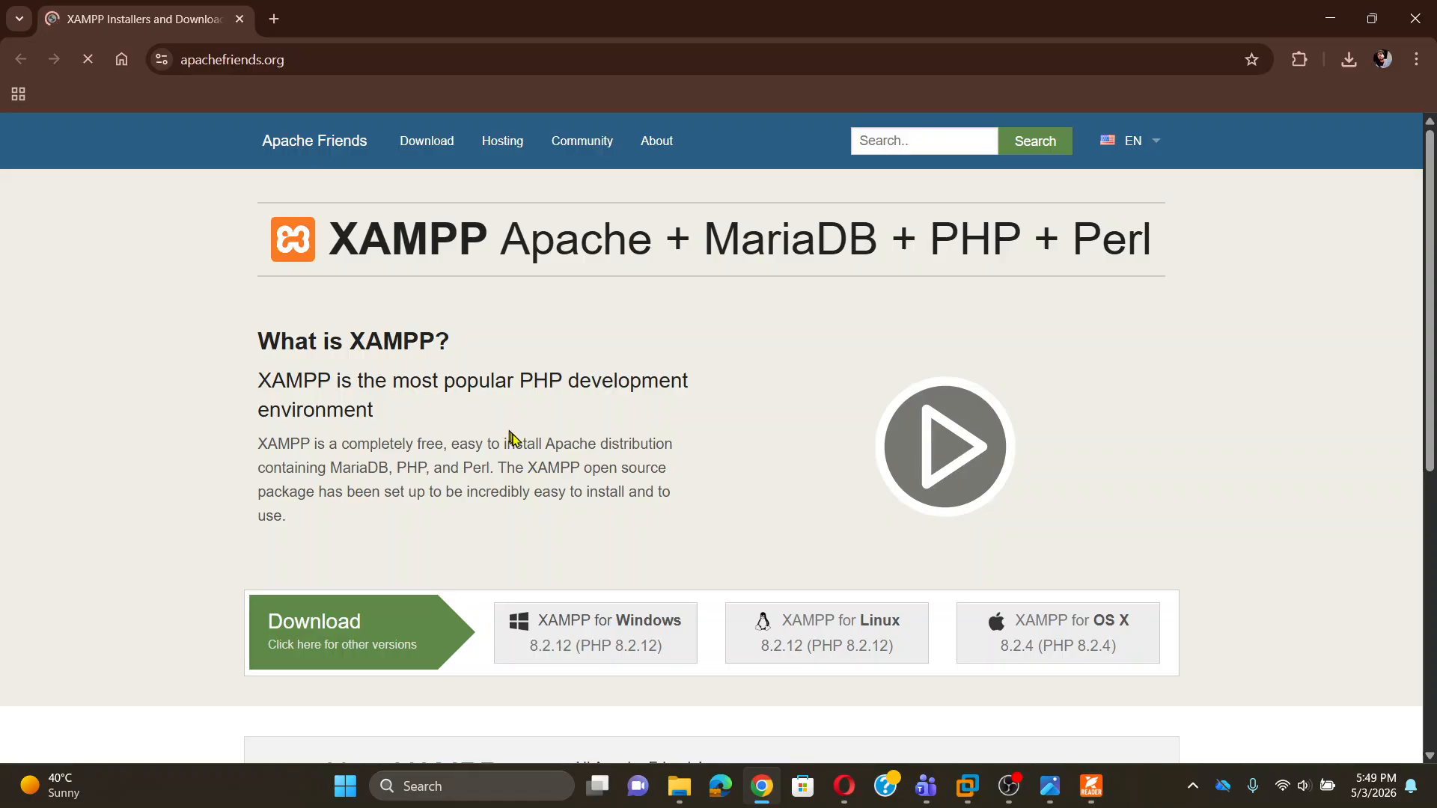
Start downloading the XAMPP for Windows 8.2.12 installer from the Apache Friends page.
{"action": "scroll", "coordinate": [482, 525], "scroll_direction": "down", "scroll_amount": 5}
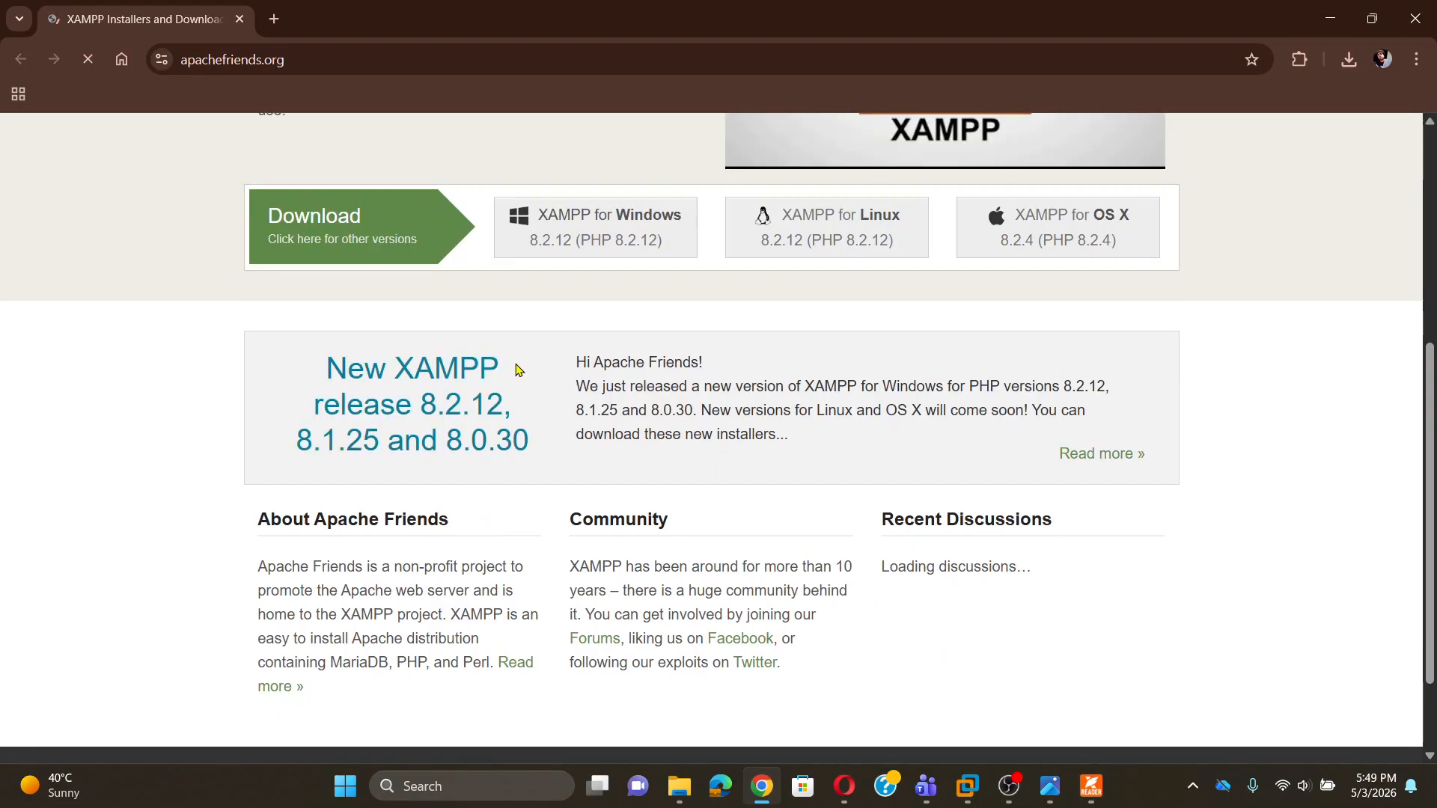
{"action": "left_click", "coordinate": [614, 227]}
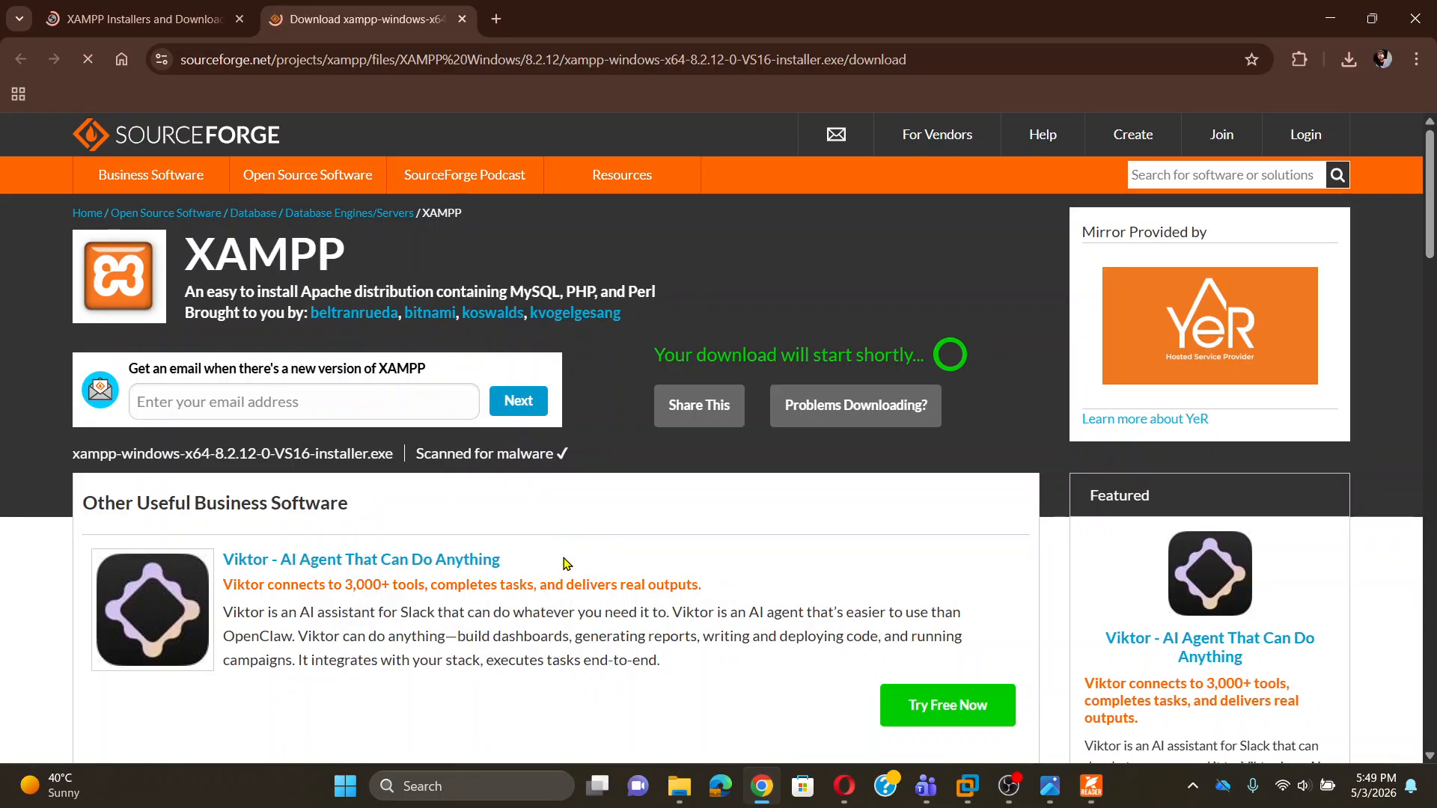
Look through the SourceForge XAMPP download page, including the overview, additional details and recommended projects.
{"action": "scroll", "coordinate": [567, 563], "scroll_direction": "down", "scroll_amount": 5}
{"action": "scroll", "coordinate": [567, 563], "scroll_direction": "down", "scroll_amount": 10}
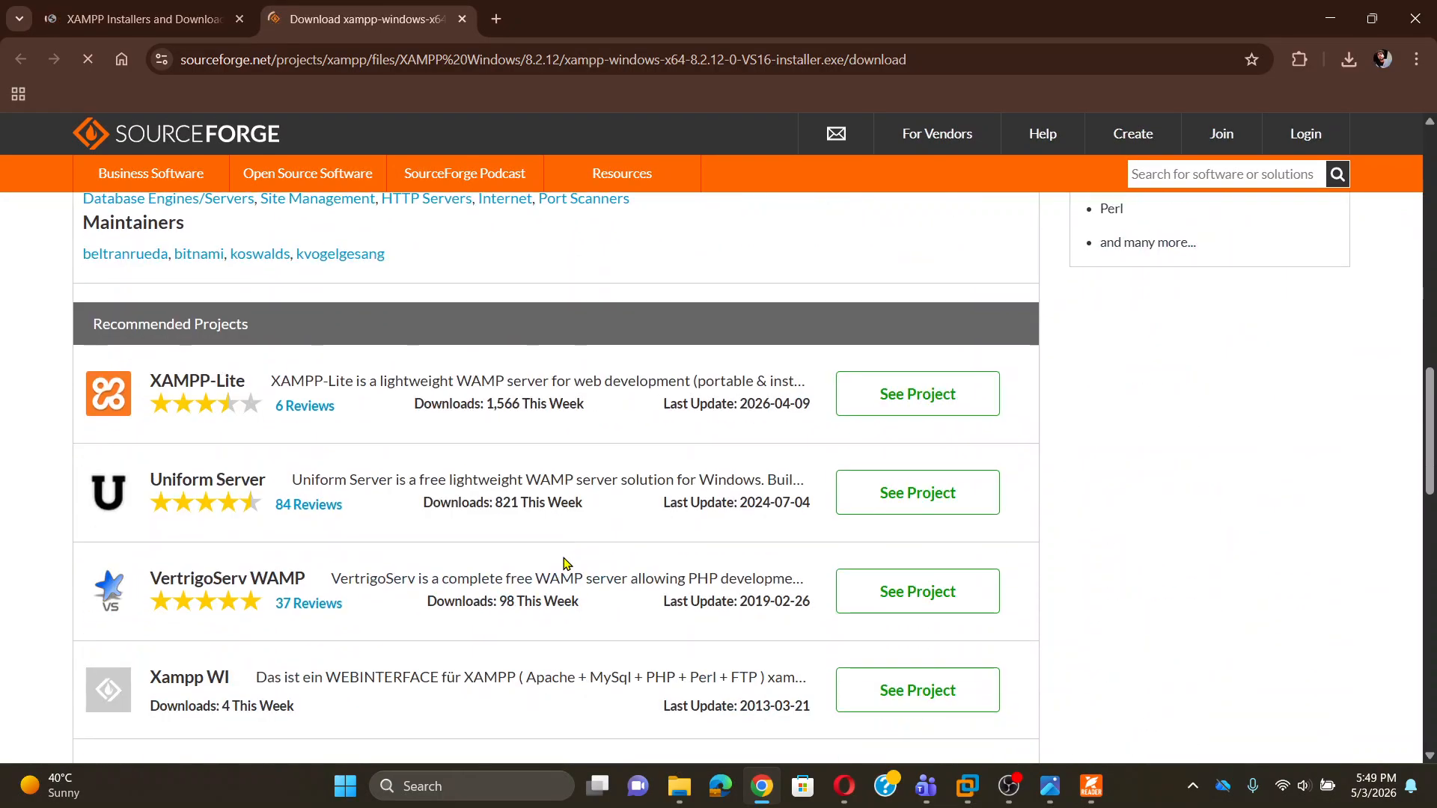
{"action": "scroll", "coordinate": [566, 563], "scroll_direction": "down", "scroll_amount": 15}
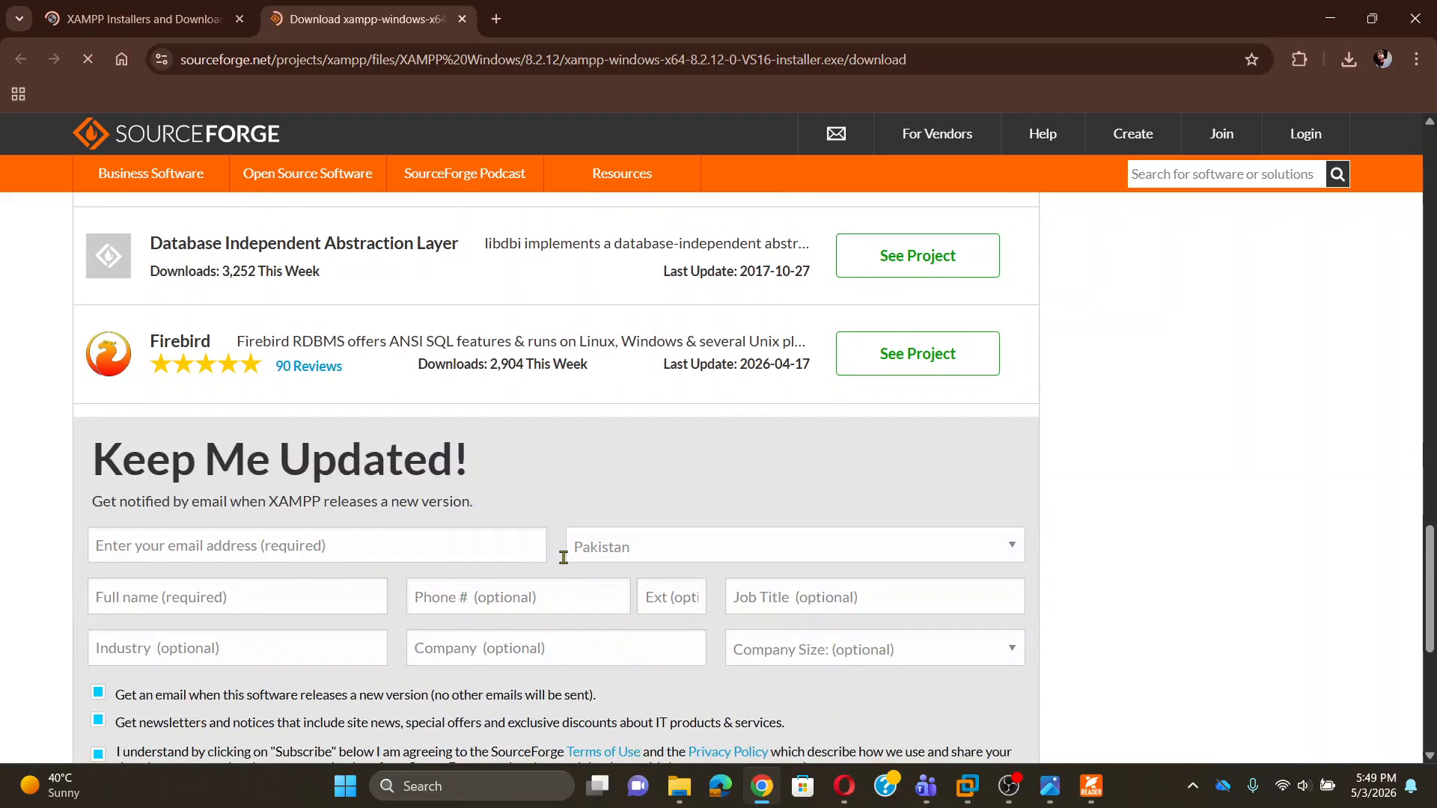
{"action": "scroll", "coordinate": [567, 563], "scroll_direction": "up", "scroll_amount": 5}
{"action": "scroll", "coordinate": [554, 553], "scroll_direction": "up", "scroll_amount": 5}
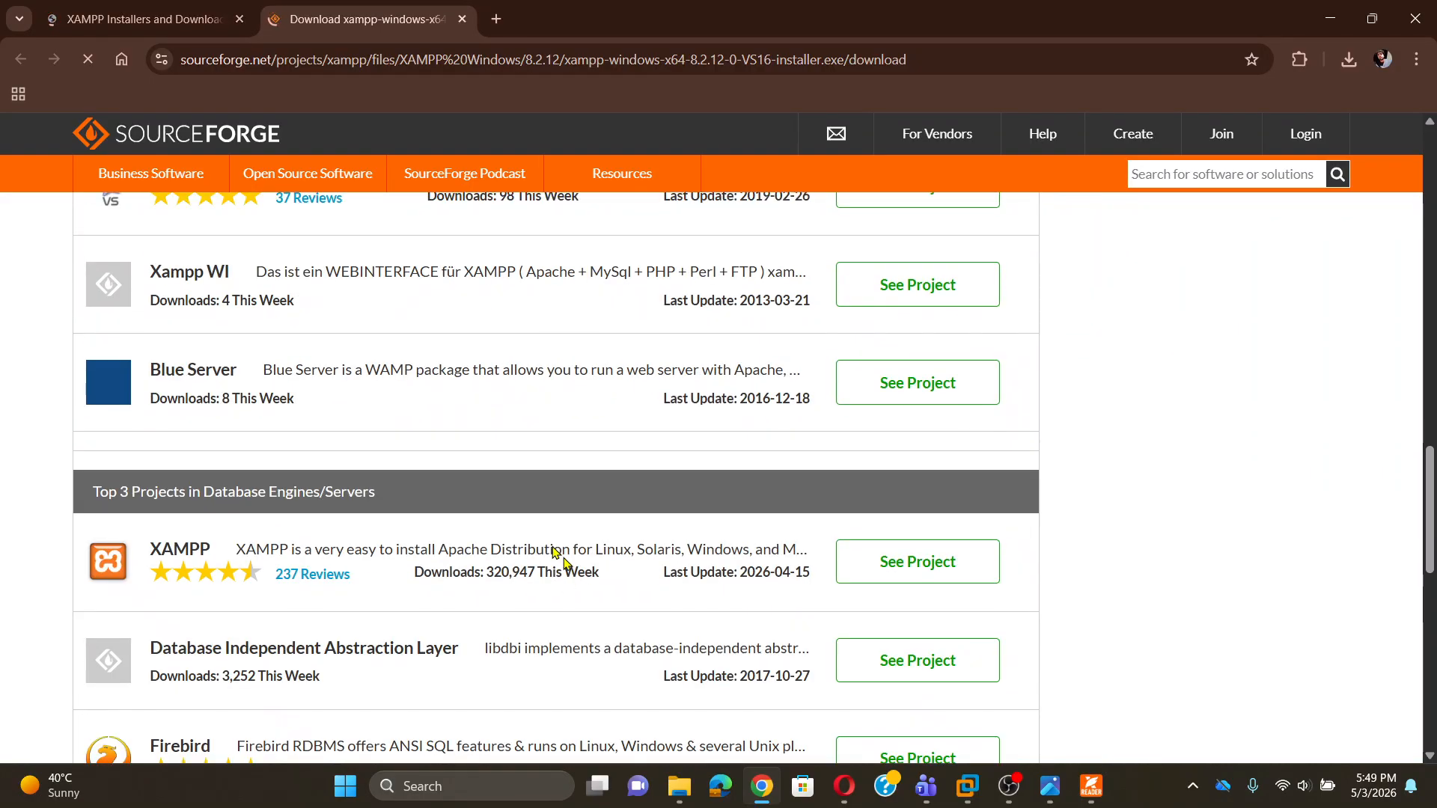
{"action": "scroll", "coordinate": [554, 554], "scroll_direction": "up", "scroll_amount": 3}
{"action": "scroll", "coordinate": [554, 554], "scroll_direction": "down", "scroll_amount": 3}
{"action": "scroll", "coordinate": [442, 551], "scroll_direction": "up", "scroll_amount": 10}
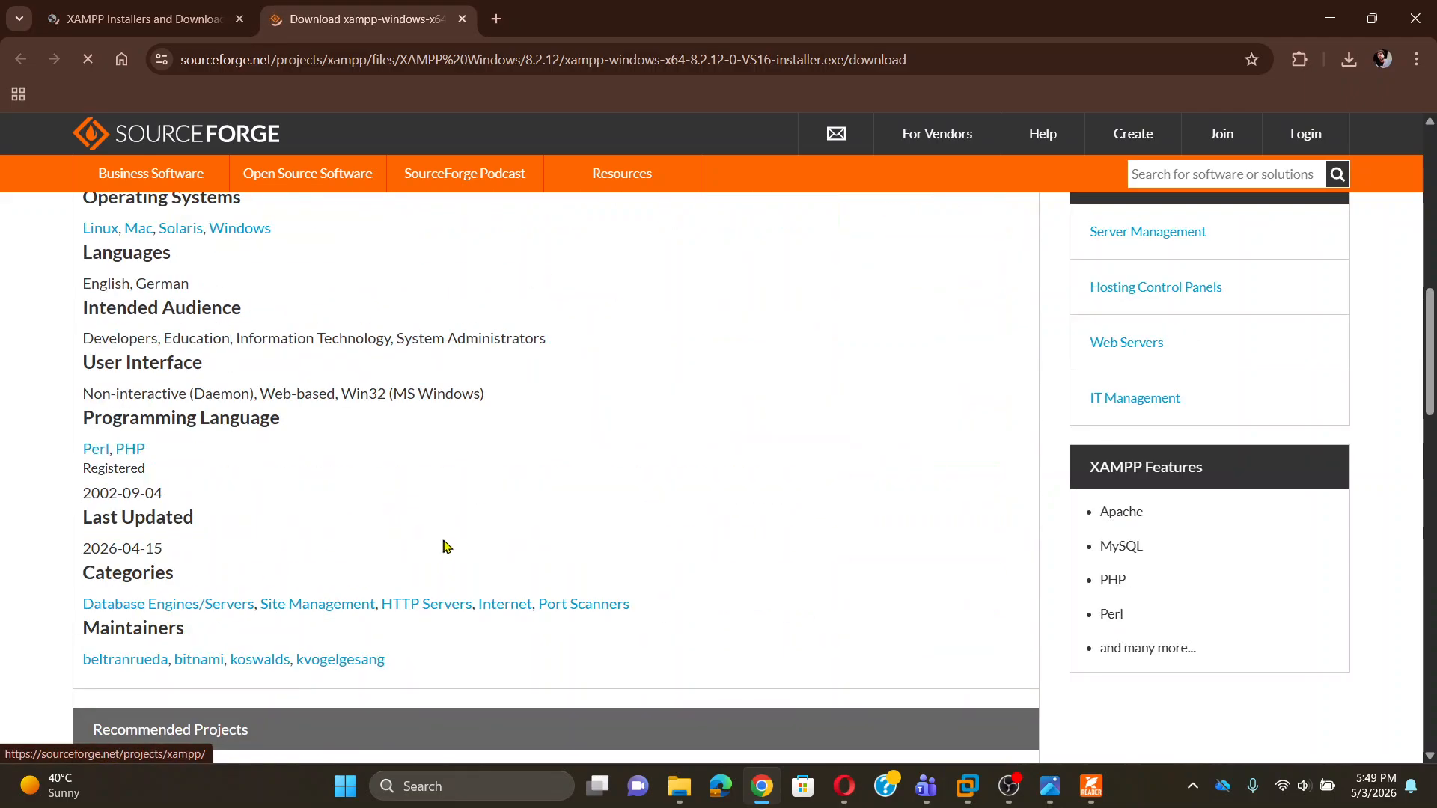
{"action": "scroll", "coordinate": [444, 548], "scroll_direction": "up", "scroll_amount": 8}
{"action": "scroll", "coordinate": [444, 548], "scroll_direction": "down", "scroll_amount": 4}
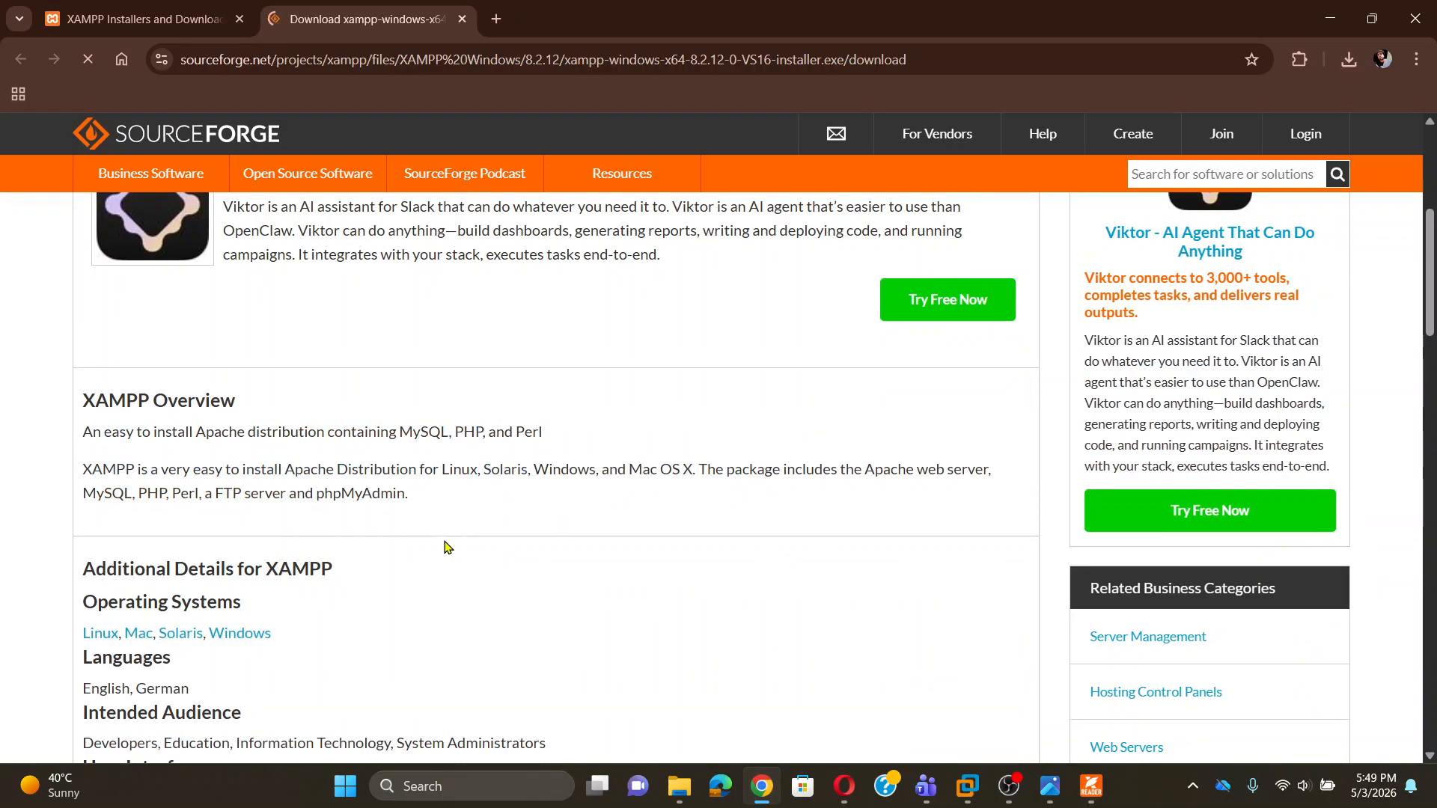
{"action": "scroll", "coordinate": [445, 547], "scroll_direction": "down", "scroll_amount": 5}
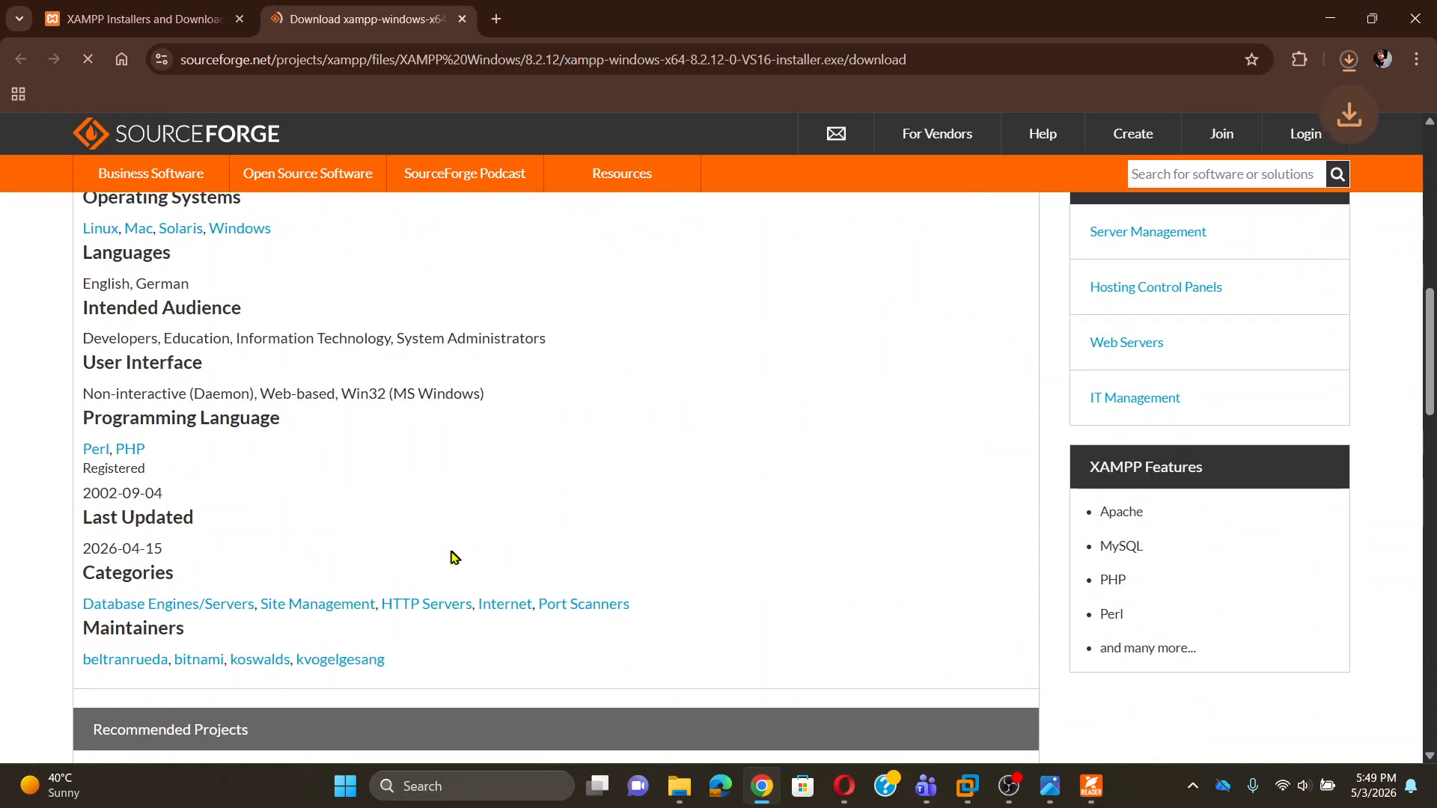
Check the XAMPP installer's progress in the browser's download history and cancel that download.
{"action": "left_click", "coordinate": [1348, 60]}
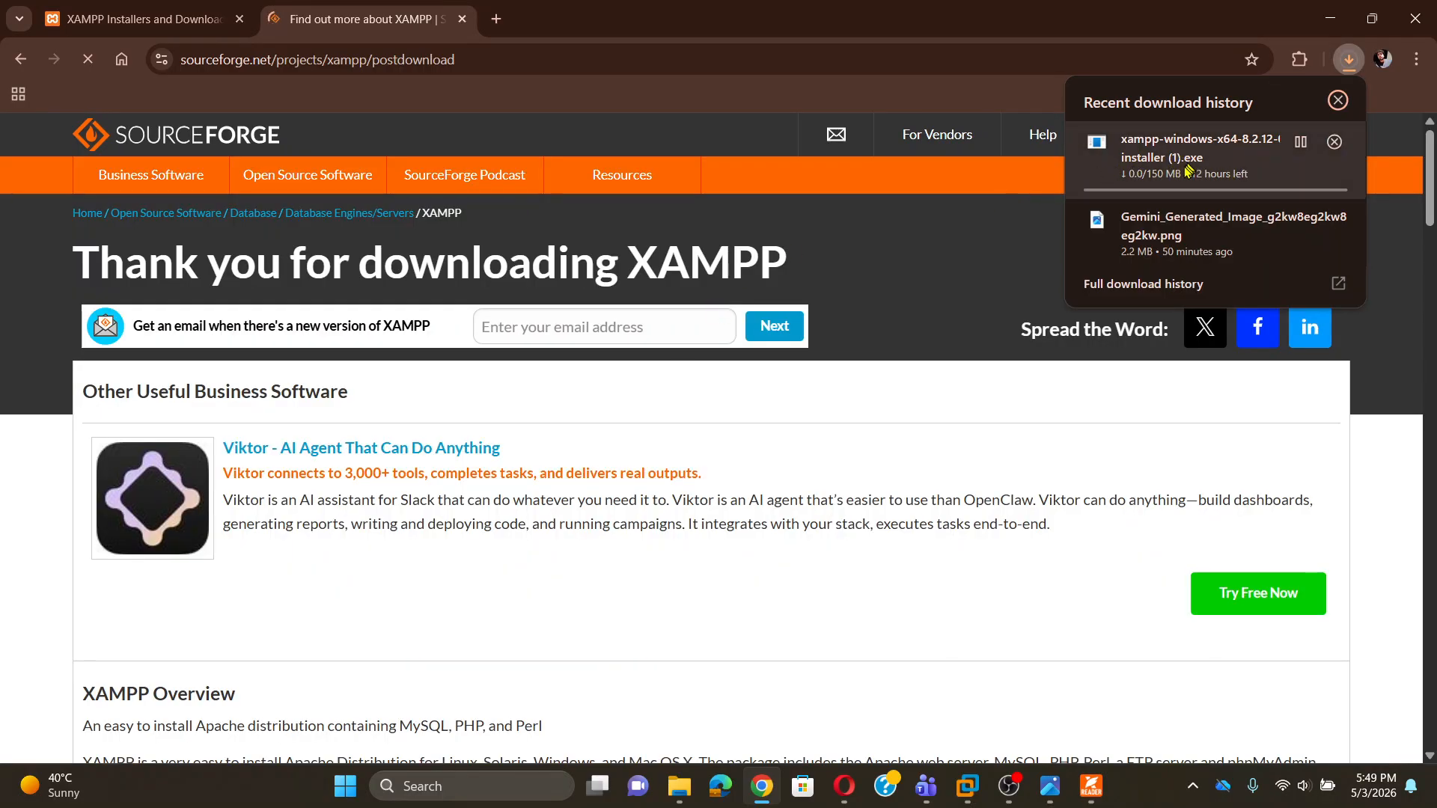
{"action": "mouse_move", "coordinate": [1131, 186]}
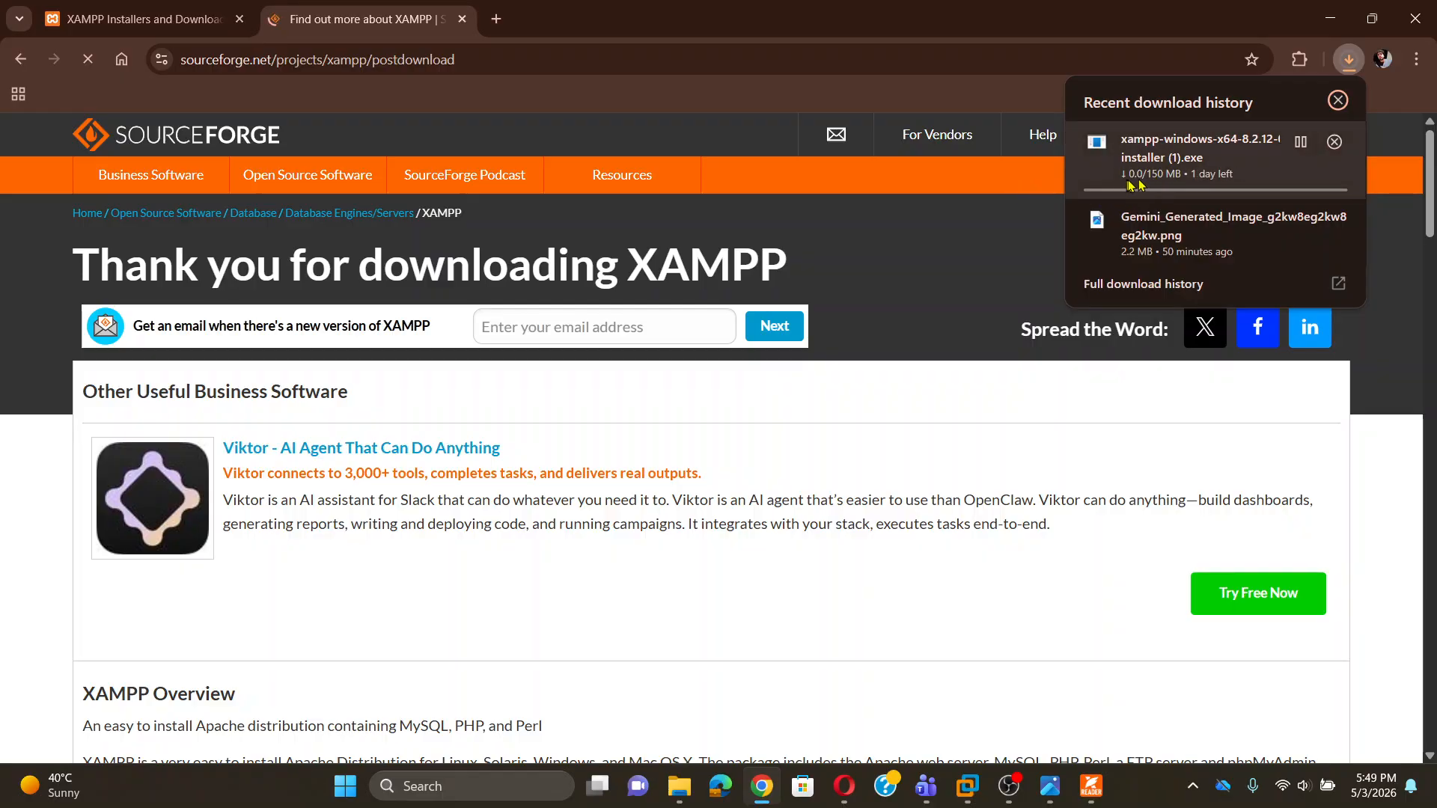
{"action": "left_click", "coordinate": [1335, 149]}
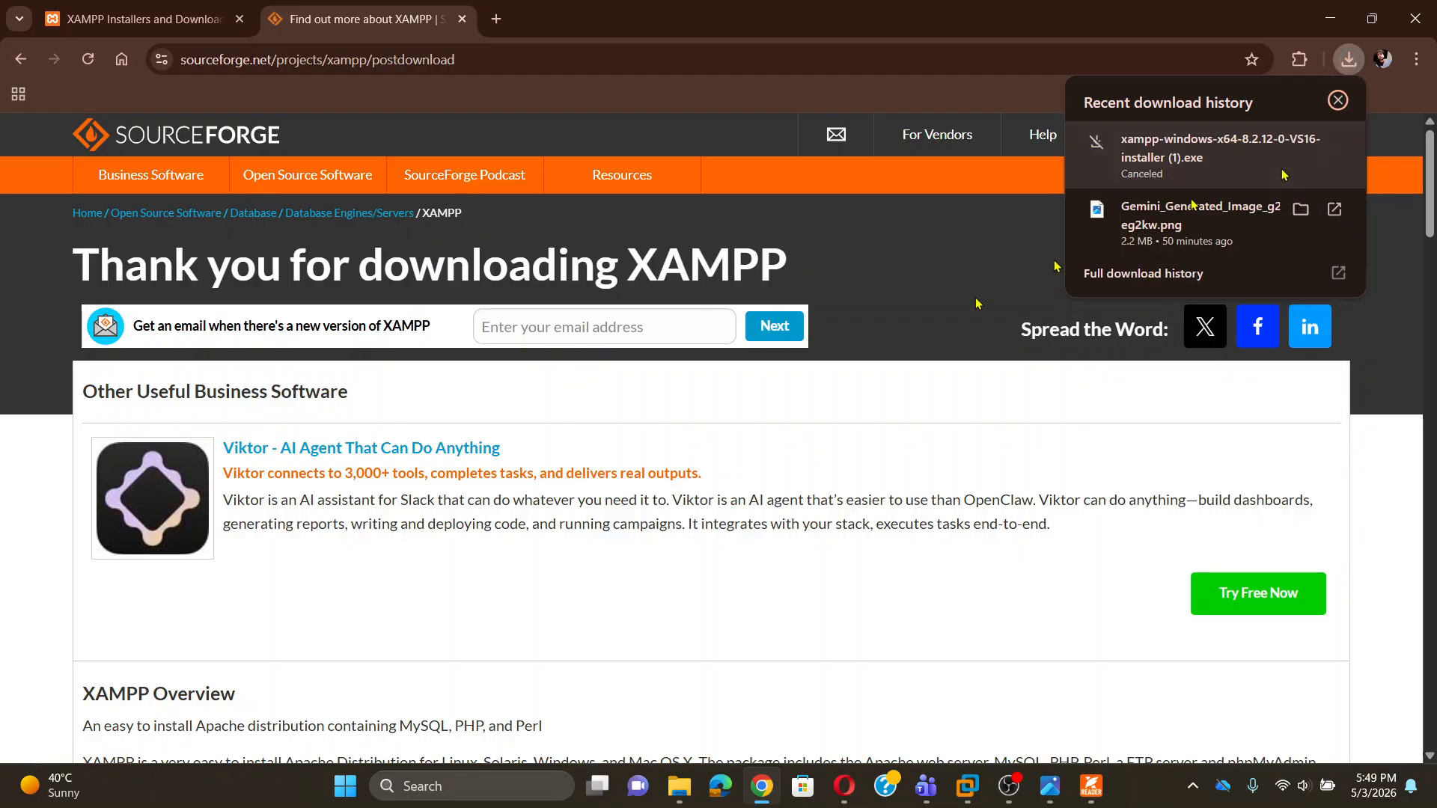
Switch to the Downloads folder in File Explorer, run xampp-windows-x64-8.2.12-0-VS16-installer, and accept the User Account Control warning.
{"action": "left_click", "coordinate": [678, 785]}
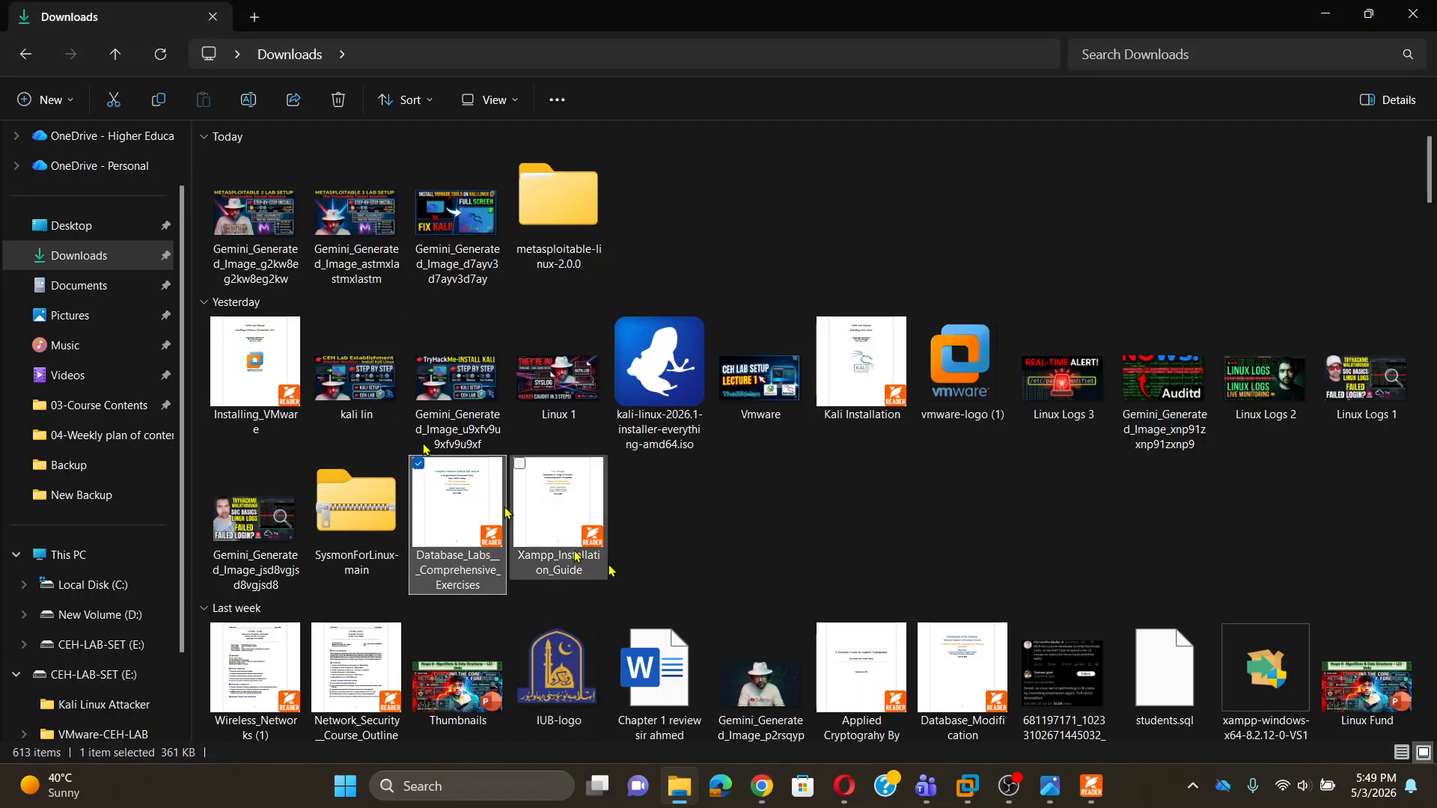
{"action": "left_click", "coordinate": [699, 554]}
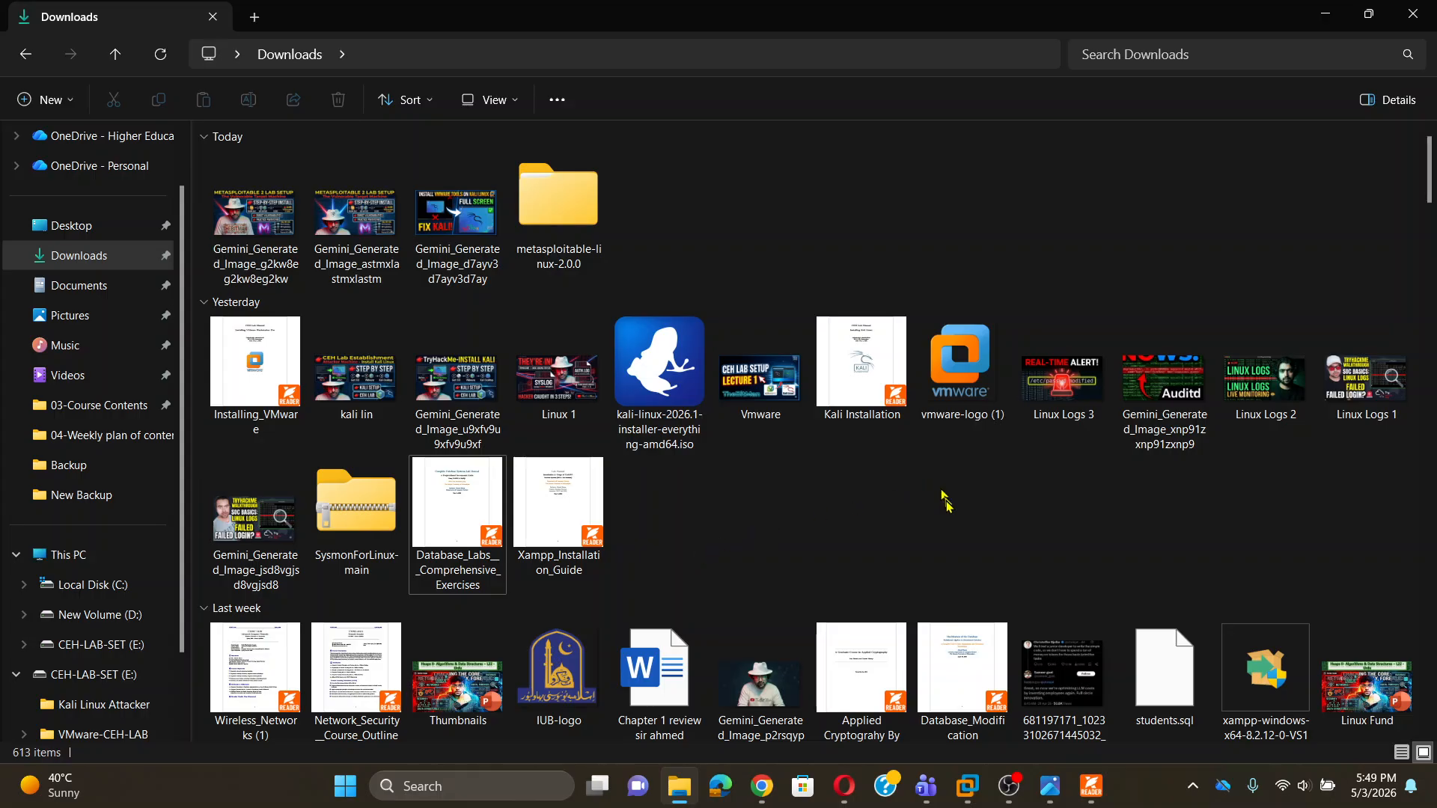
{"action": "left_click", "coordinate": [947, 406]}
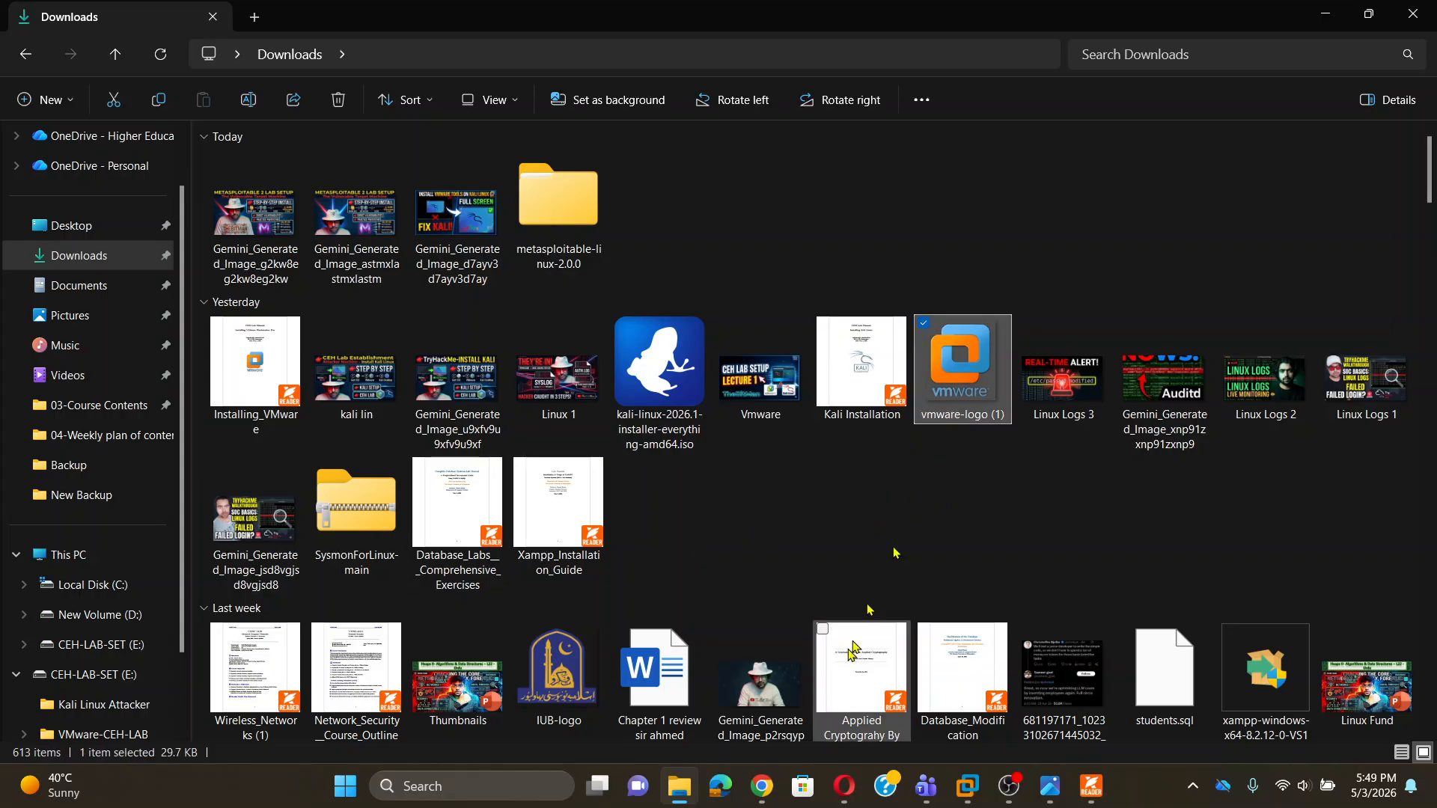
{"action": "left_click", "coordinate": [746, 704]}
{"action": "scroll", "coordinate": [787, 683], "scroll_direction": "down", "scroll_amount": 3}
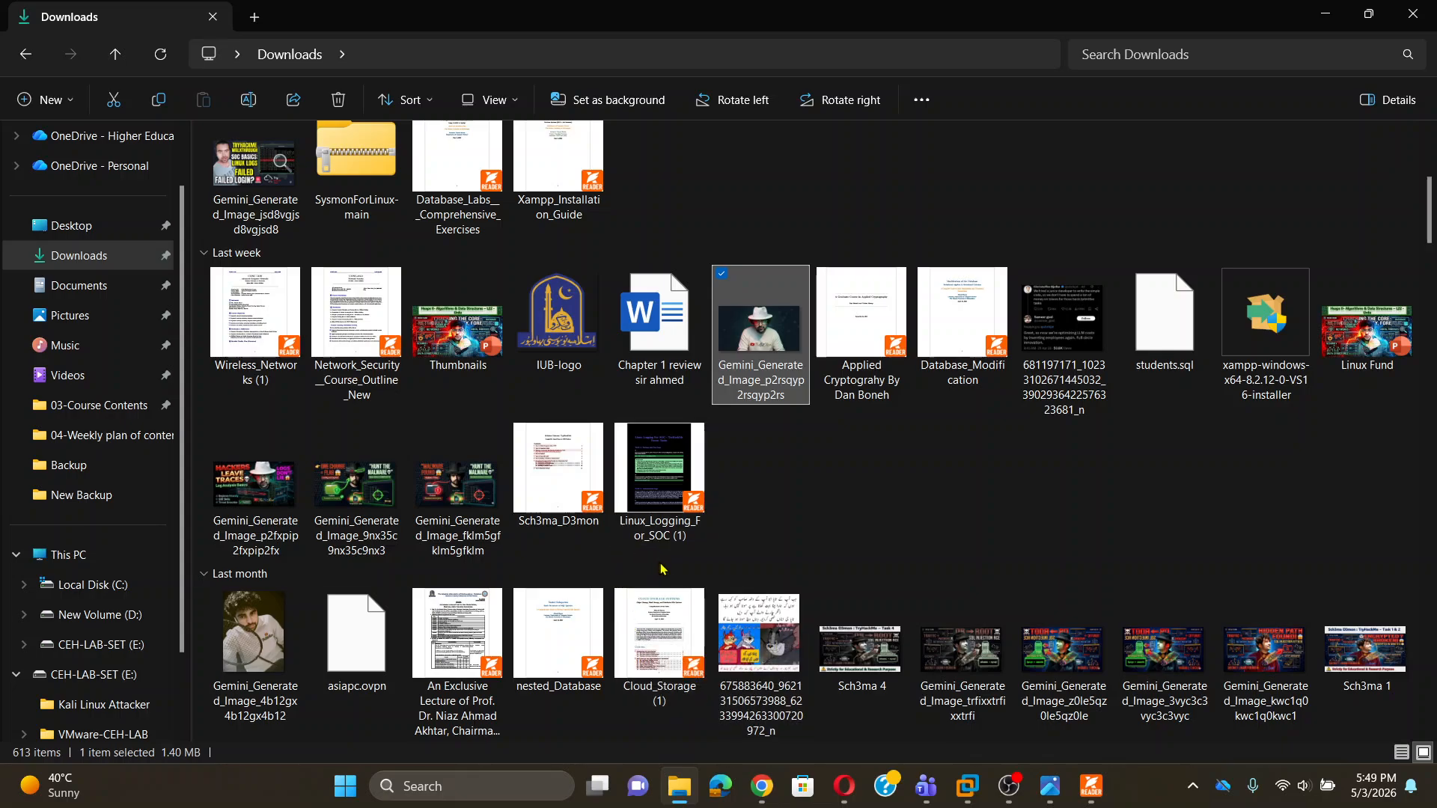
{"action": "left_click", "coordinate": [1265, 329]}
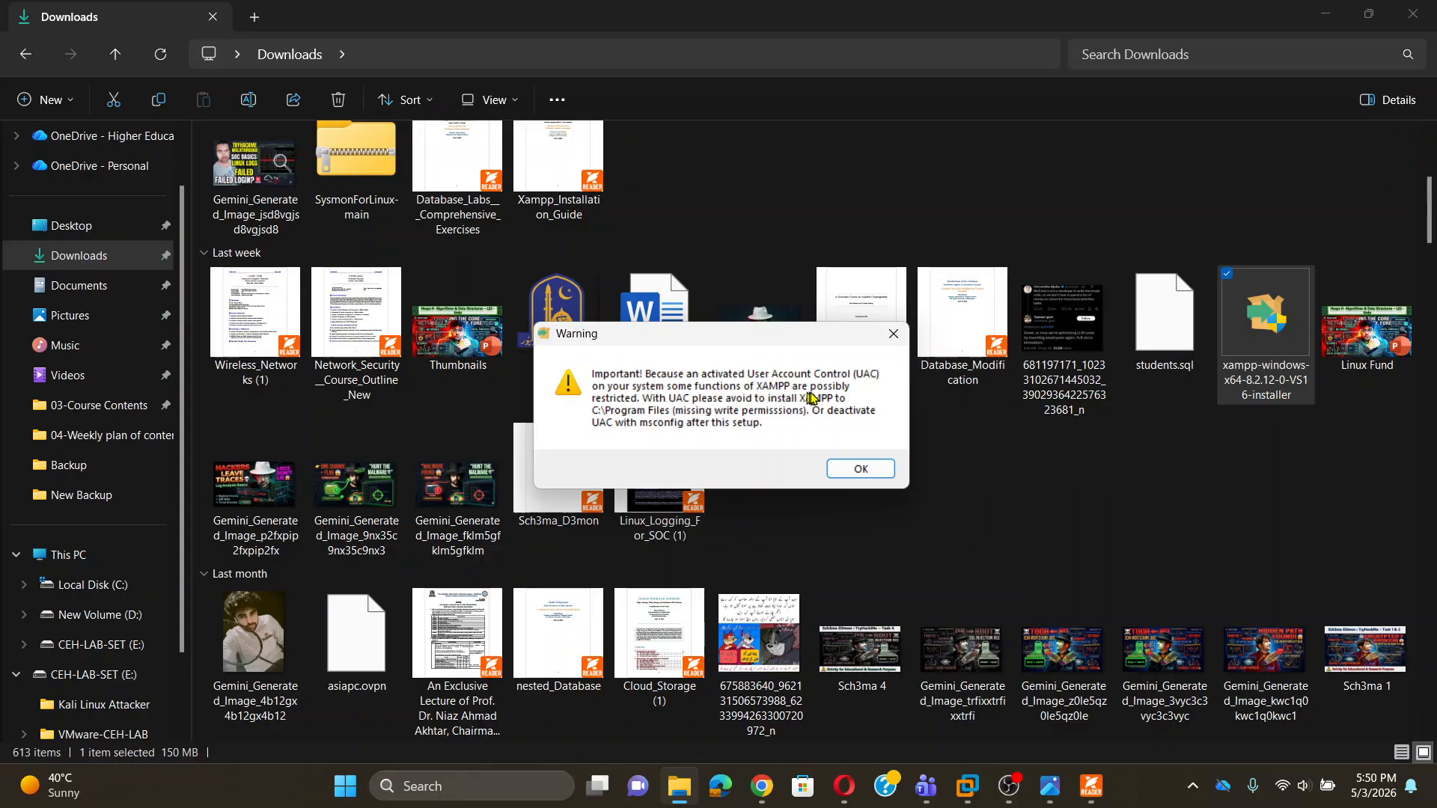
{"action": "left_click", "coordinate": [861, 469]}
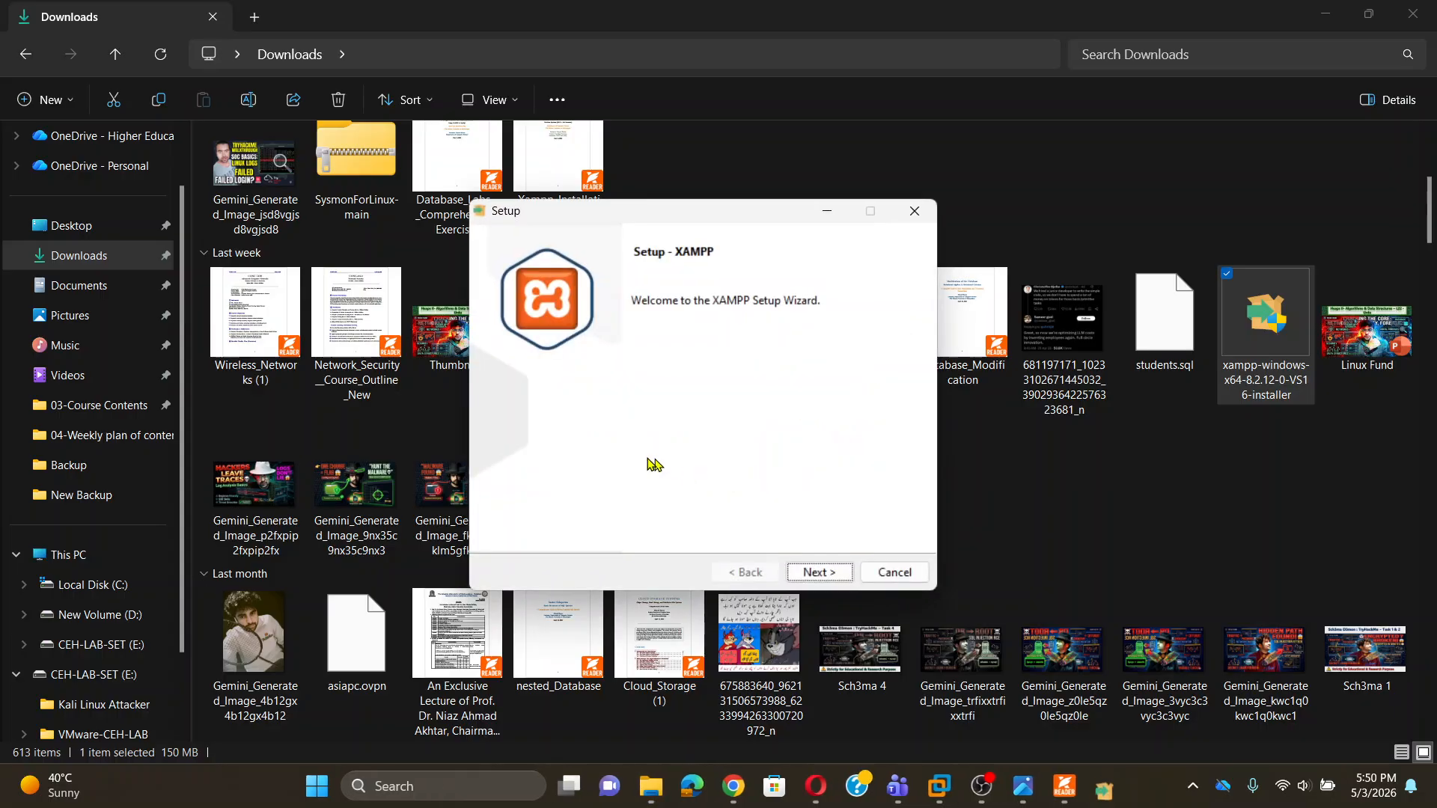
Proceed past the XAMPP setup's welcome page, close the Downloads window, and accept the default component selection.
{"action": "left_click", "coordinate": [818, 573]}
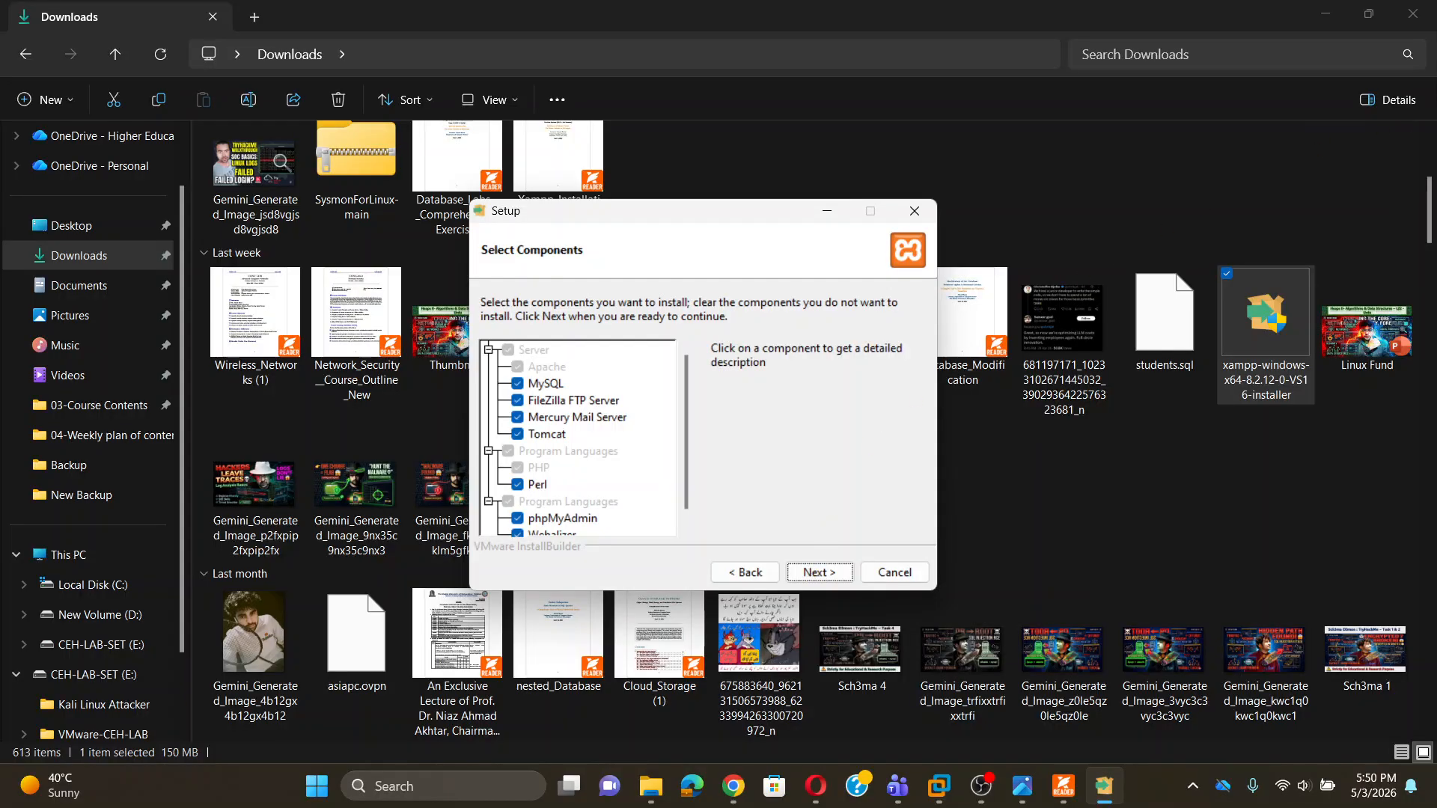
{"action": "left_click", "coordinate": [1413, 13]}
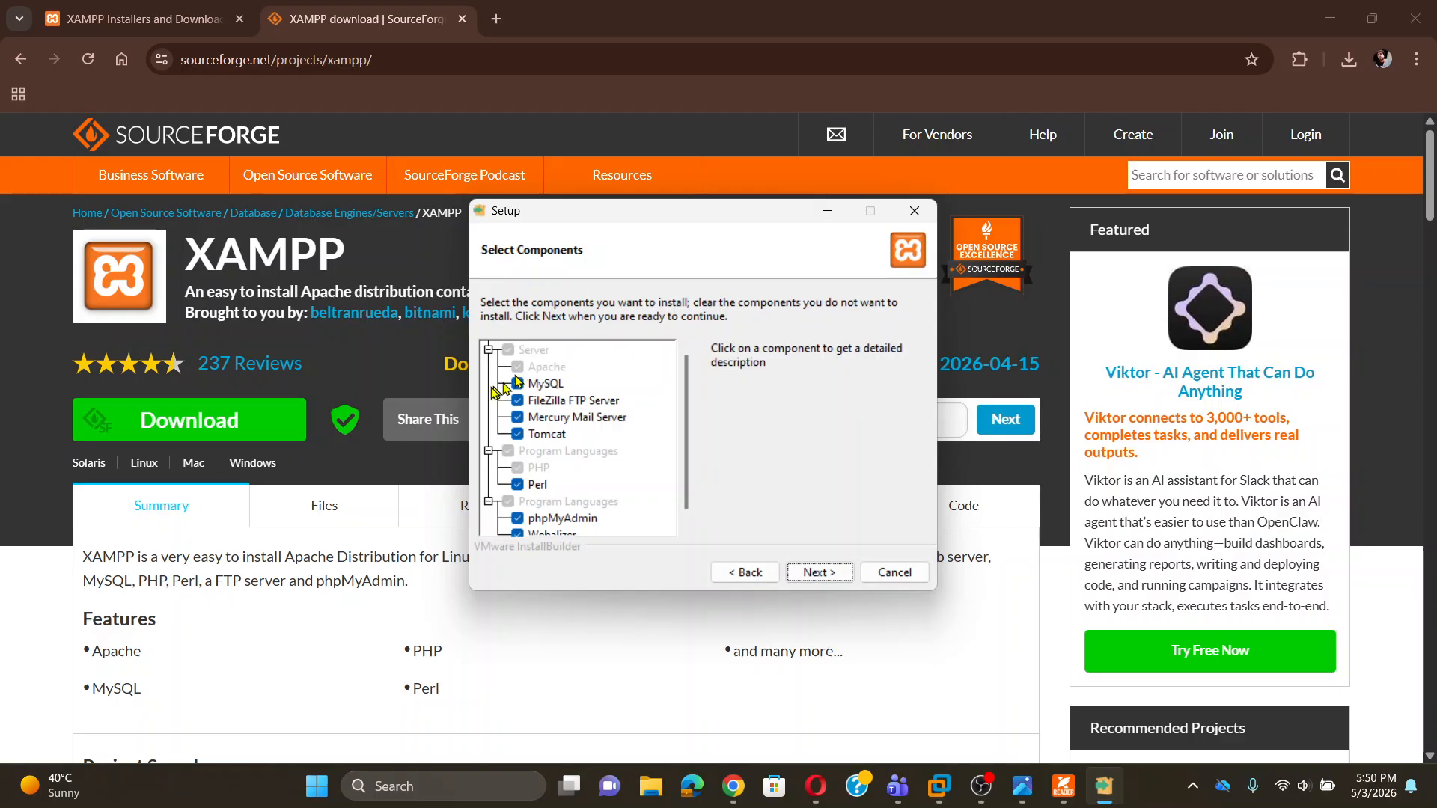
{"action": "left_click", "coordinate": [818, 572]}
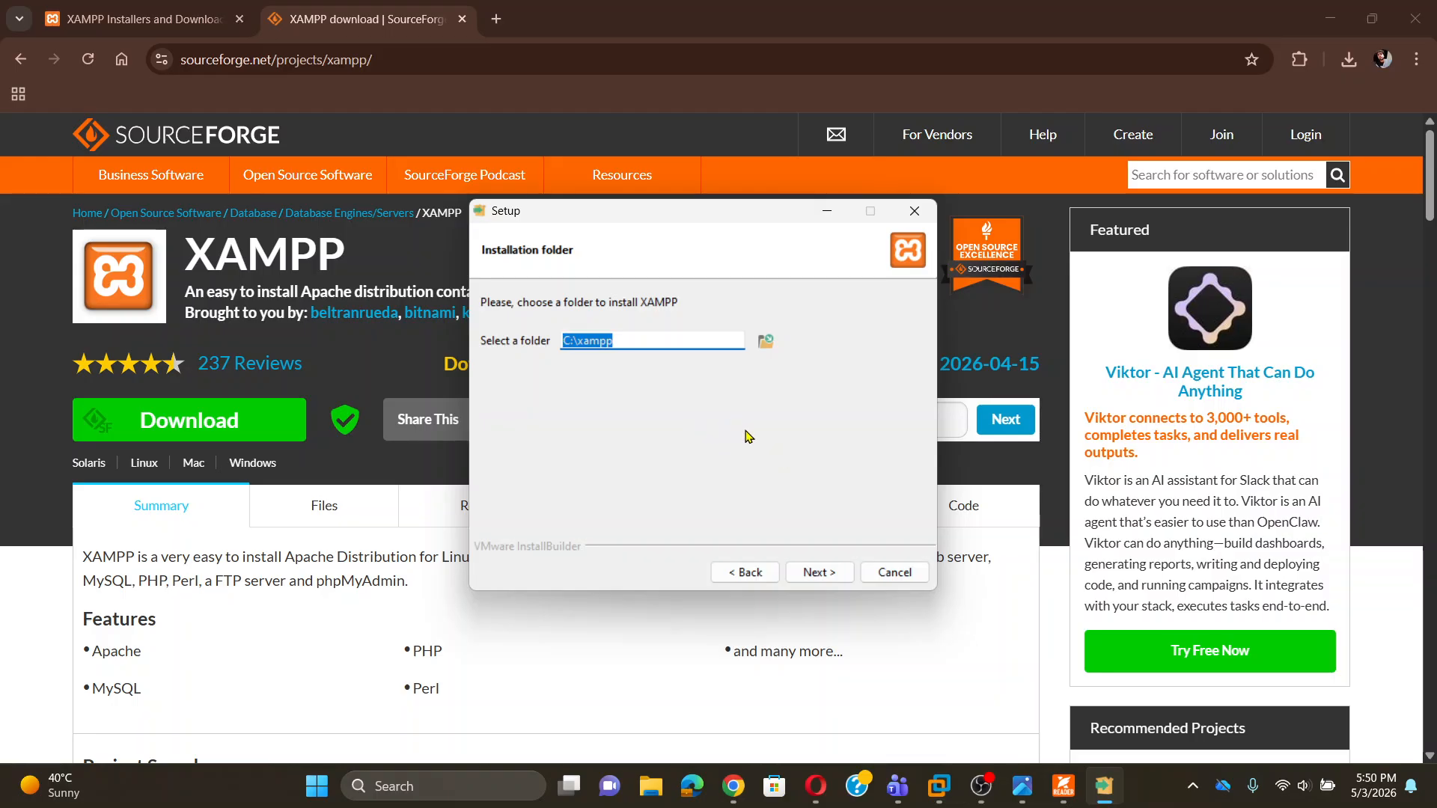
Try to continue the XAMPP setup with C:\xampp as the installation folder, dismissing any warnings.
{"action": "left_click", "coordinate": [823, 572]}
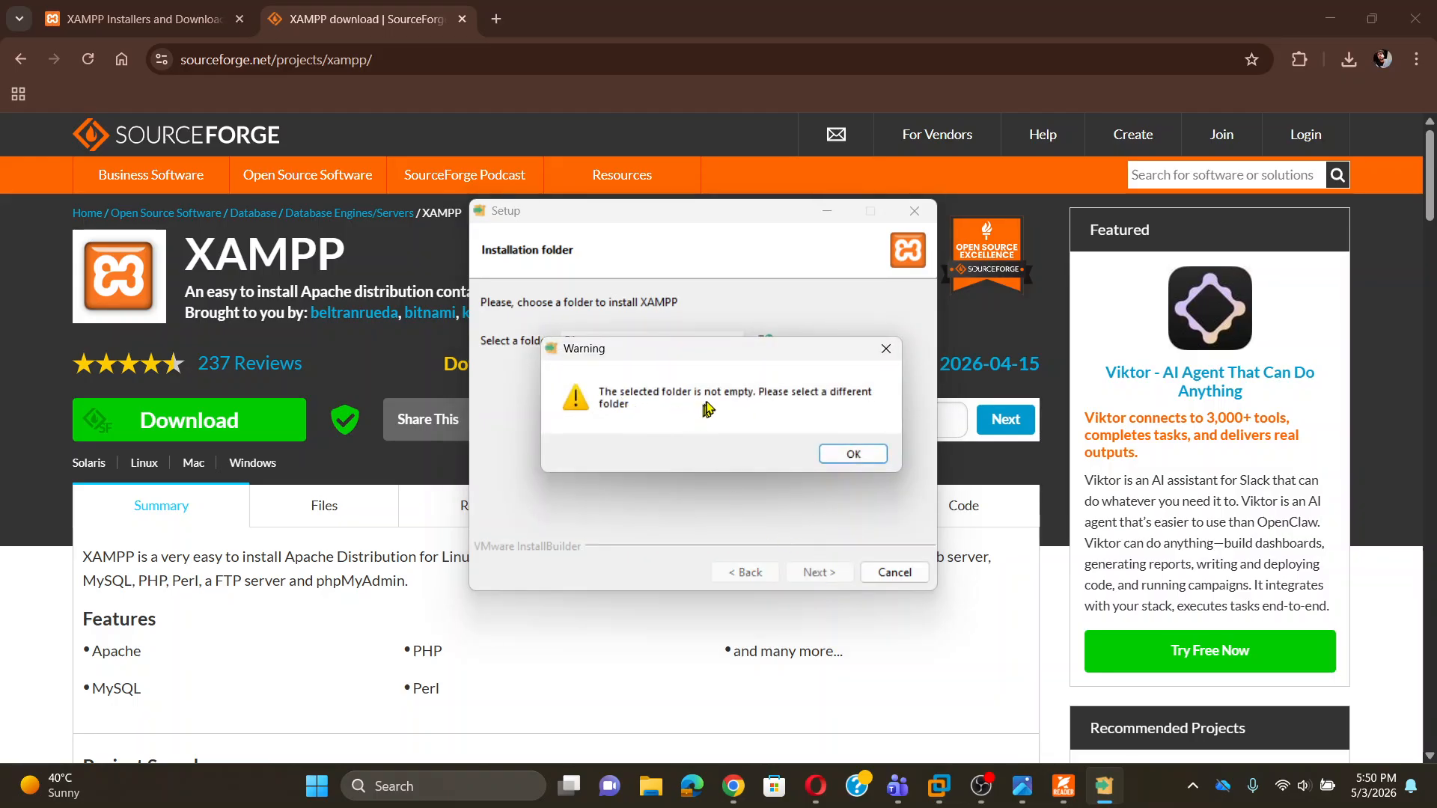
{"action": "left_click", "coordinate": [853, 454]}
{"action": "left_click", "coordinate": [631, 342]}
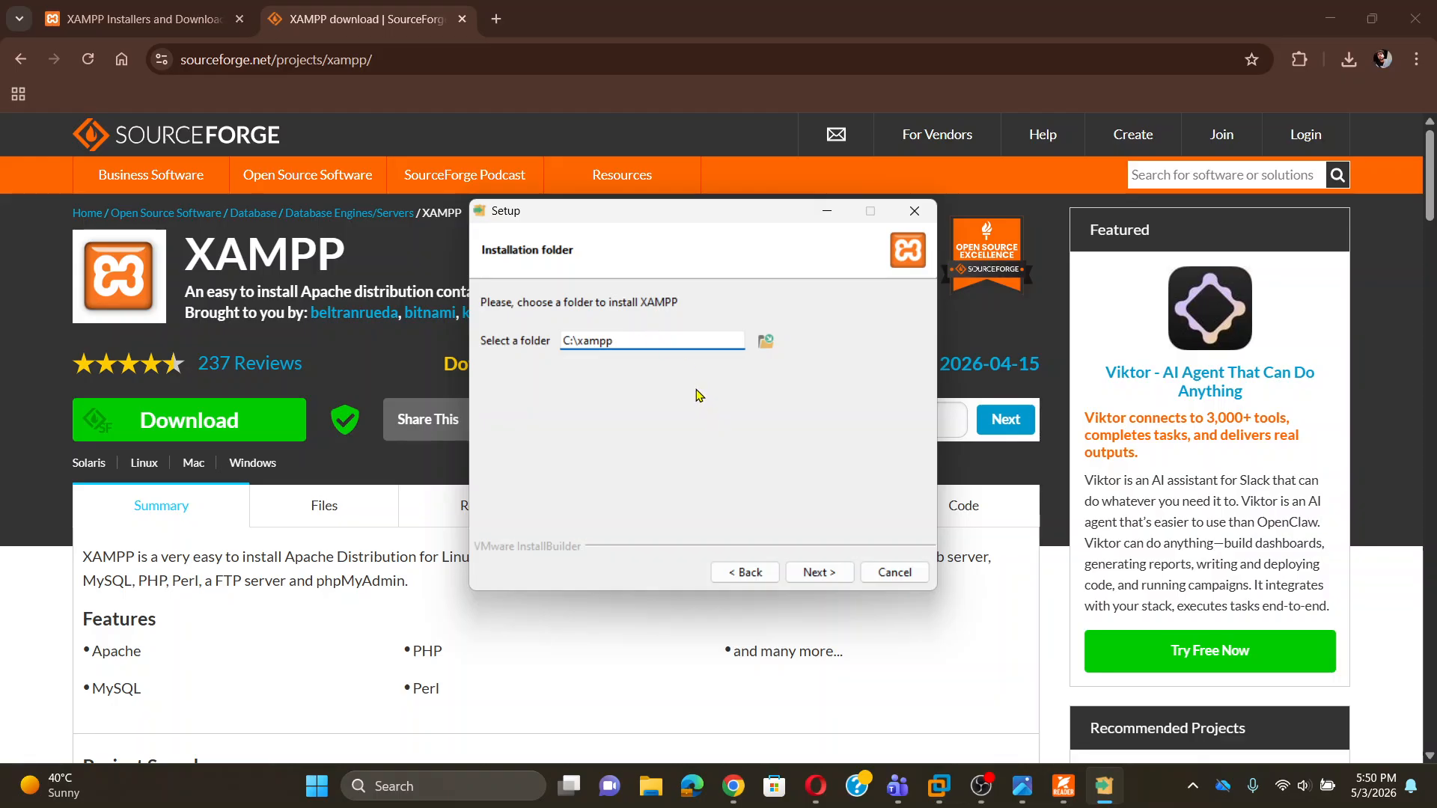
{"action": "left_click", "coordinate": [818, 572]}
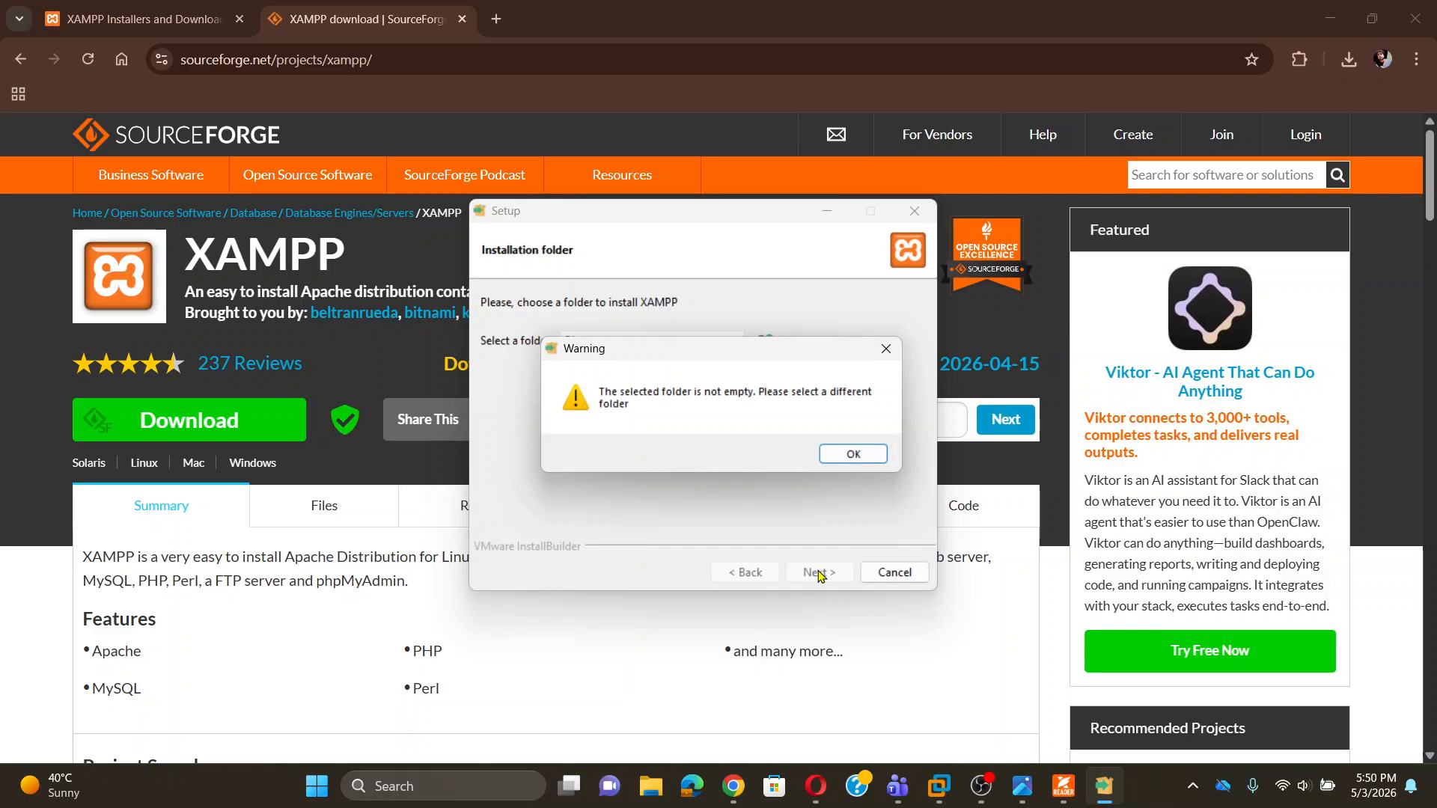
{"action": "left_click", "coordinate": [841, 452]}
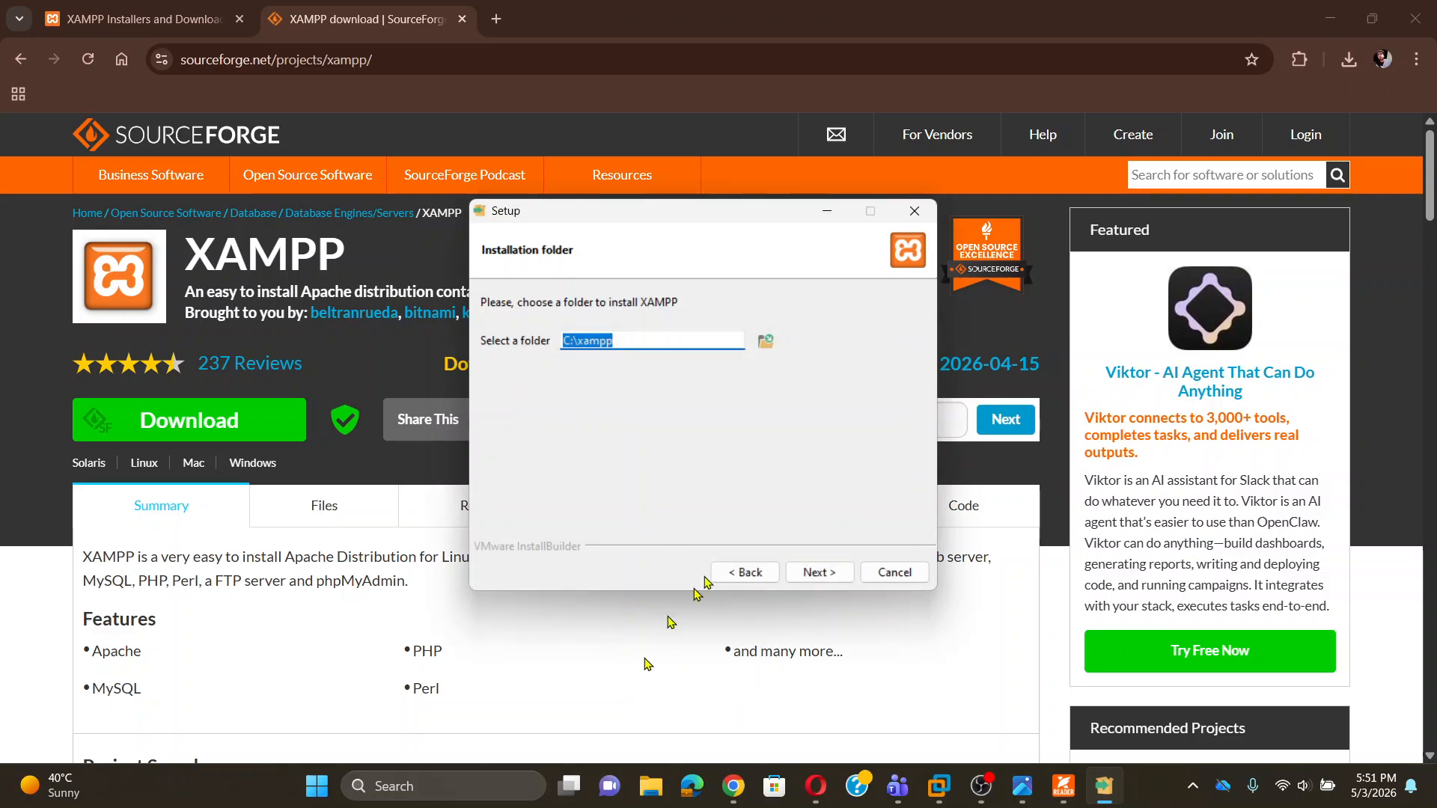
Open the C:\xampp folder in File Explorer and permanently delete everything inside it.
{"action": "left_click", "coordinate": [649, 786]}
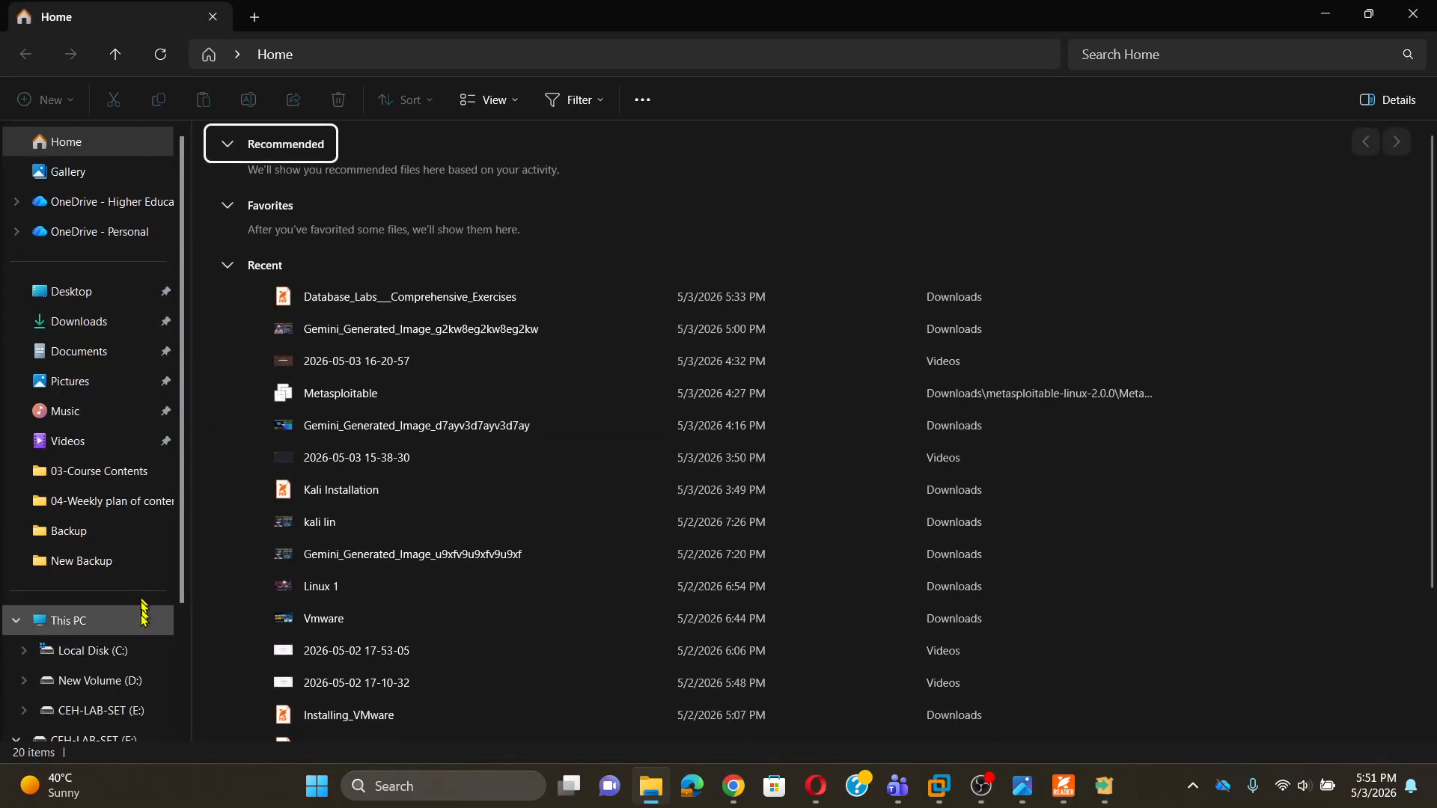
{"action": "left_click", "coordinate": [125, 651]}
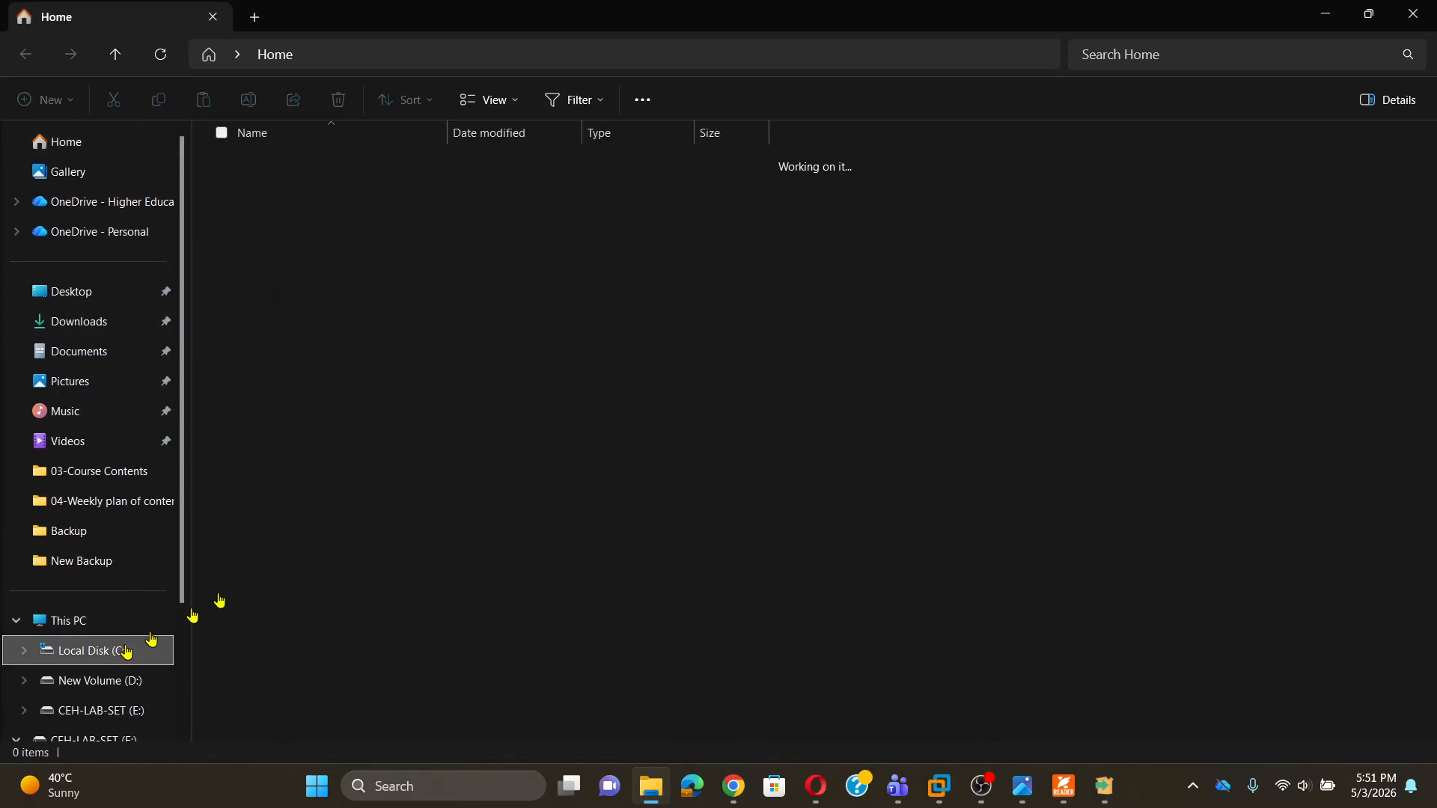
{"action": "left_click", "coordinate": [311, 528]}
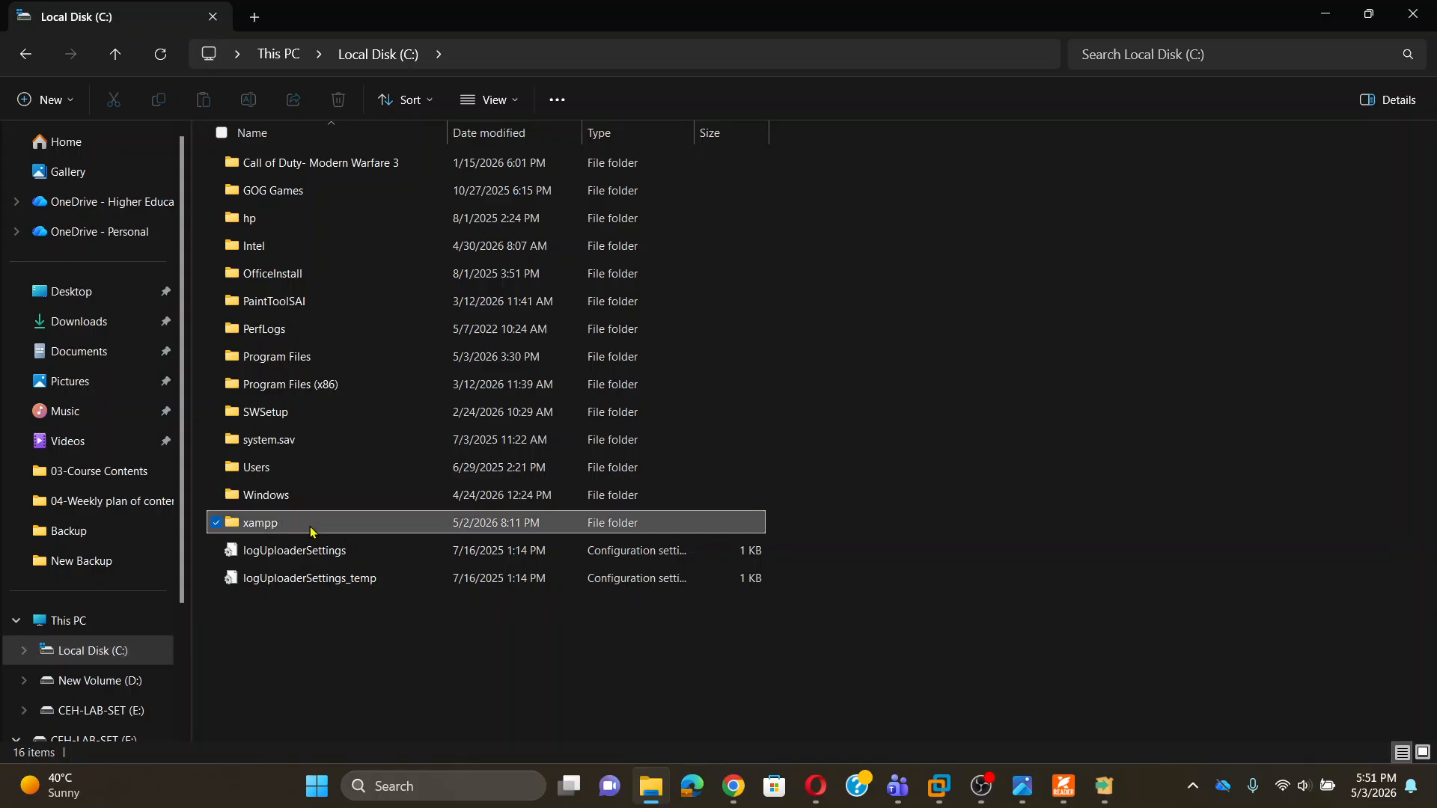
{"action": "double_click", "coordinate": [312, 530]}
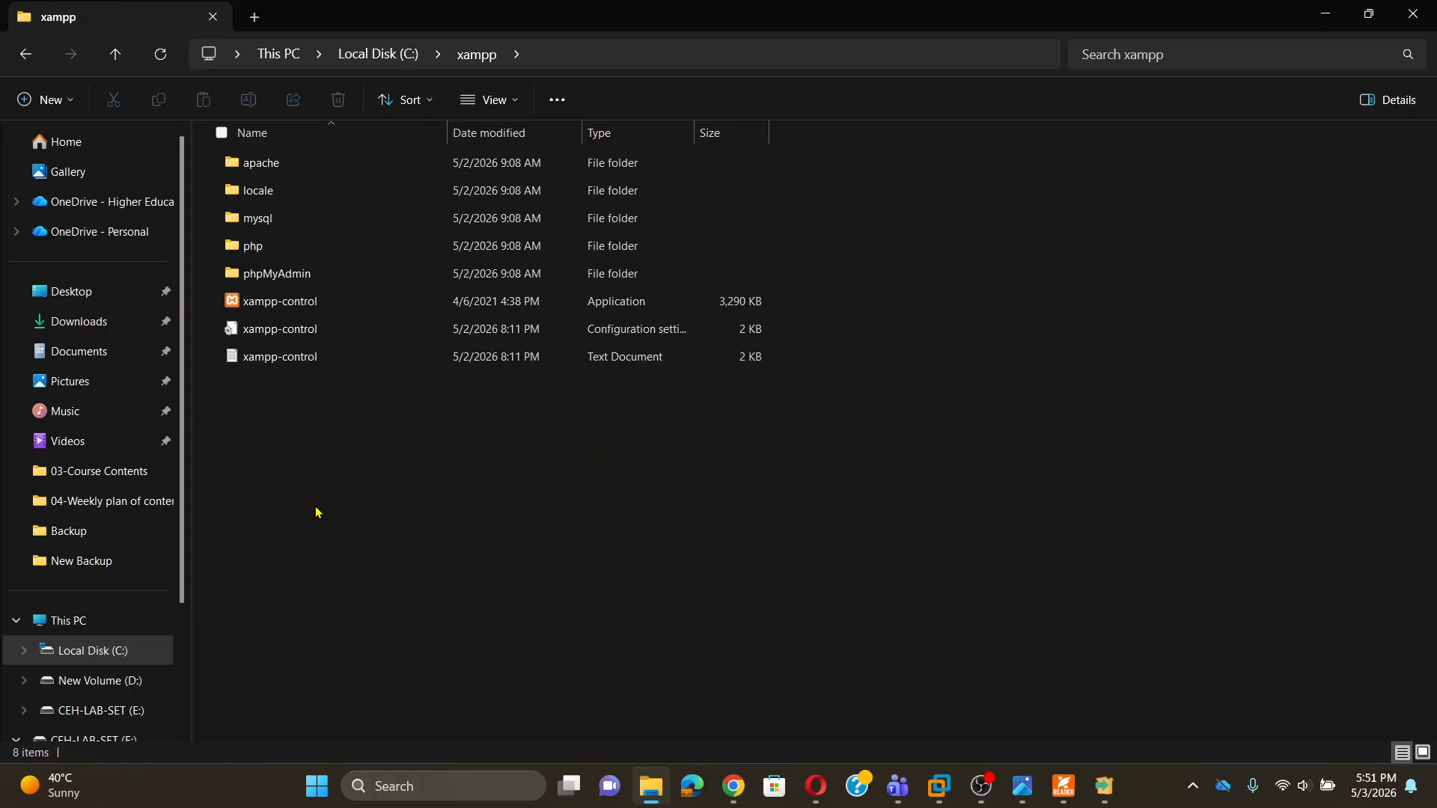
{"action": "key", "text": "ctrl+a"}
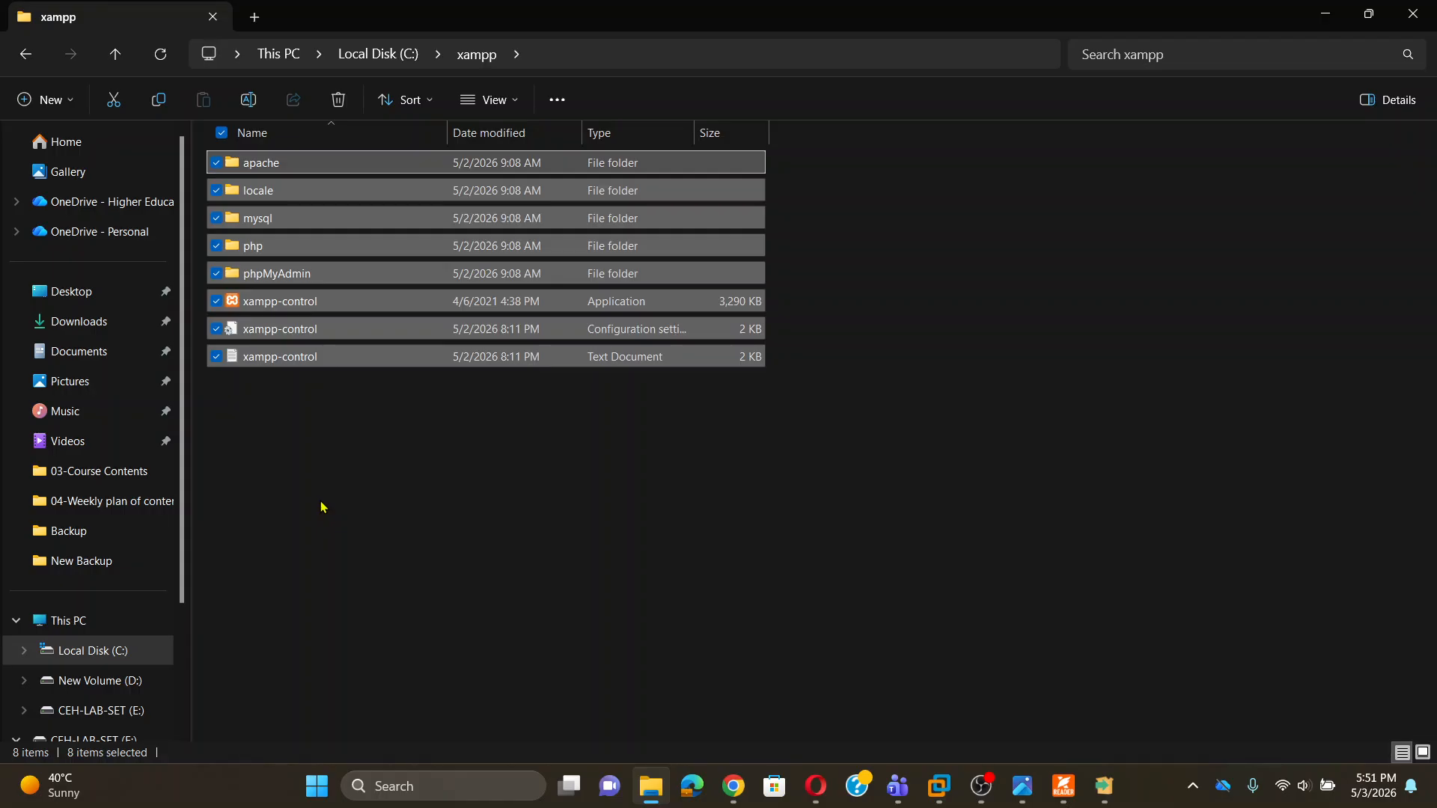
{"action": "key", "text": "shift+Delete"}
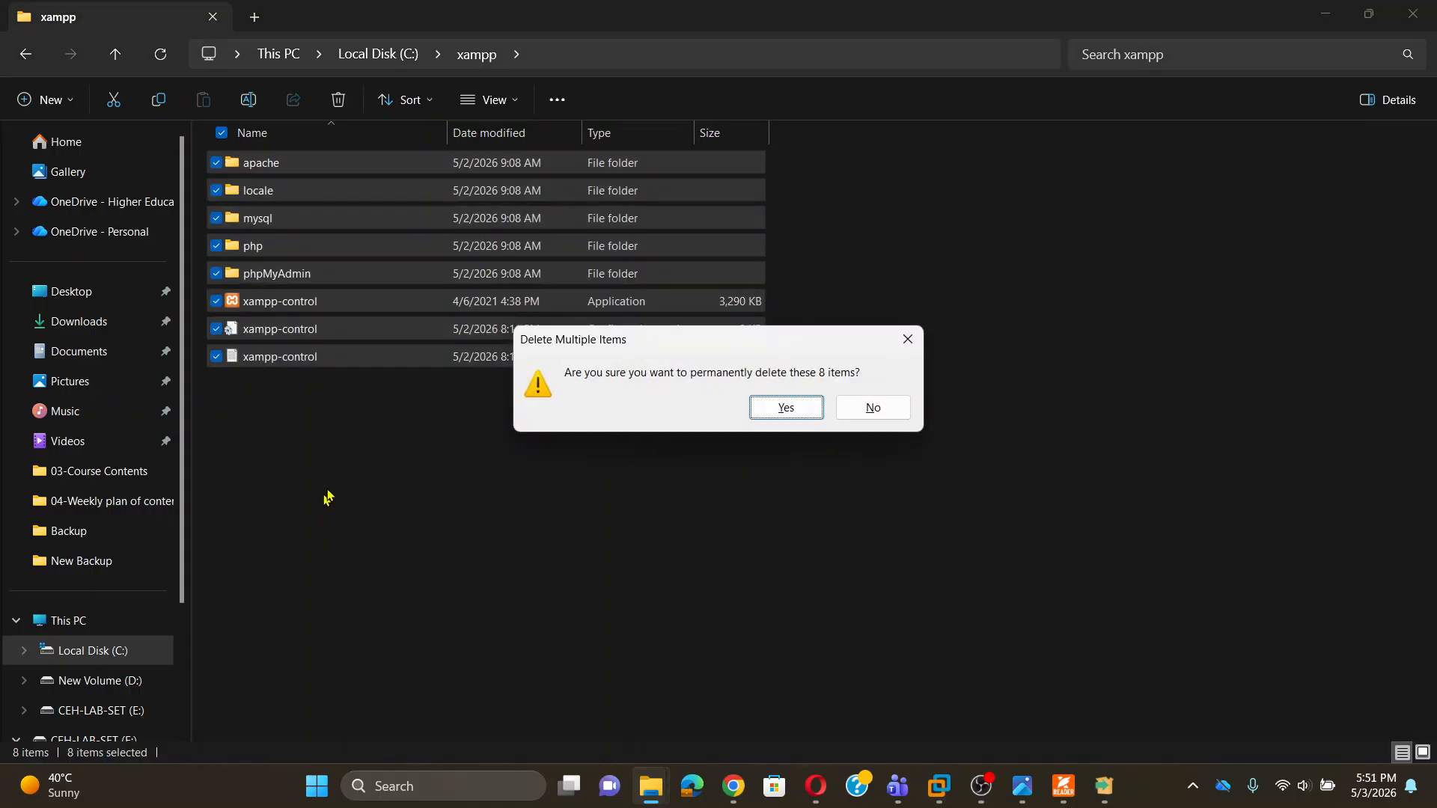
{"action": "left_click", "coordinate": [801, 410]}
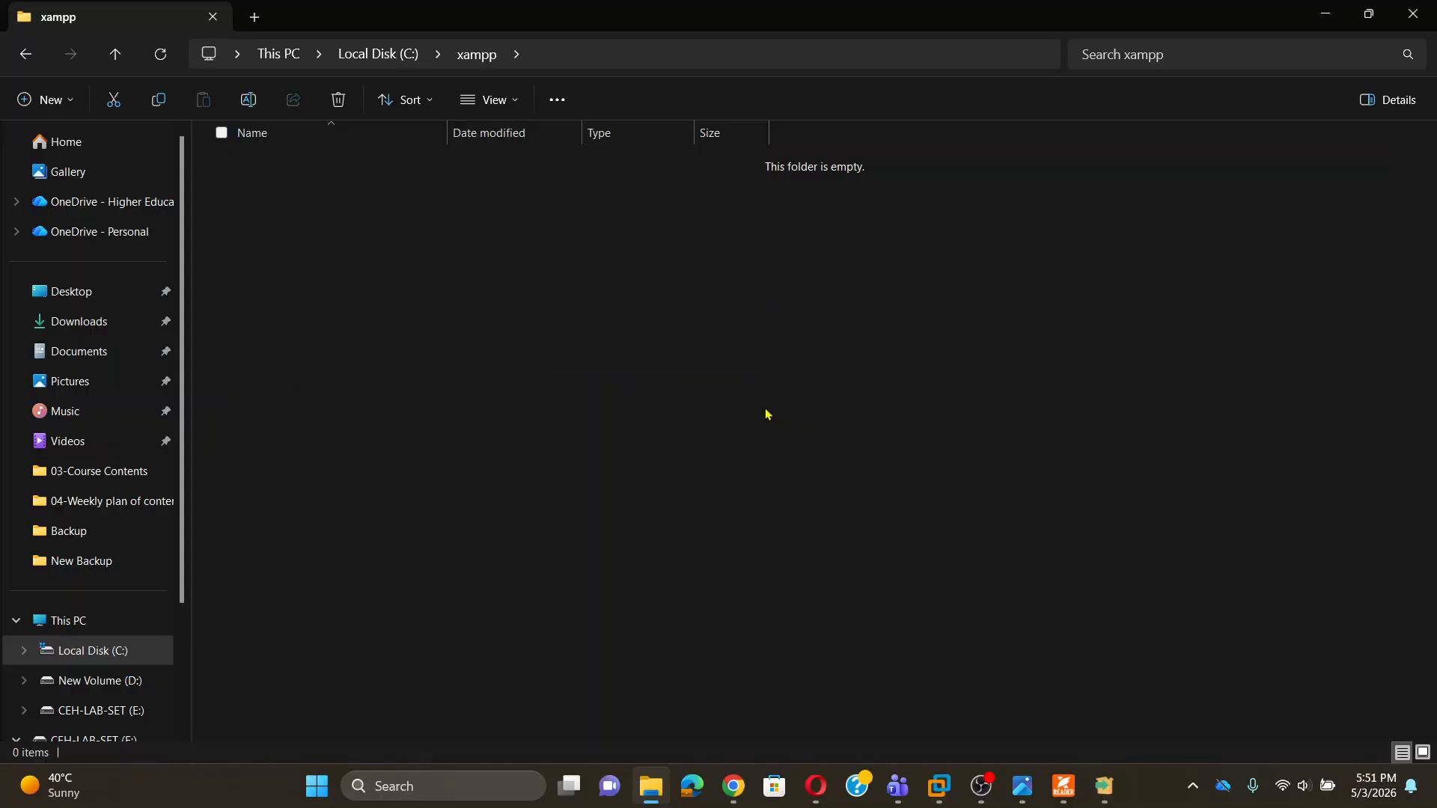
Return to the XAMPP setup, keep C:\xampp as the folder and English as the language, and start the installation.
{"action": "left_click", "coordinate": [1104, 786]}
{"action": "left_click", "coordinate": [831, 574]}
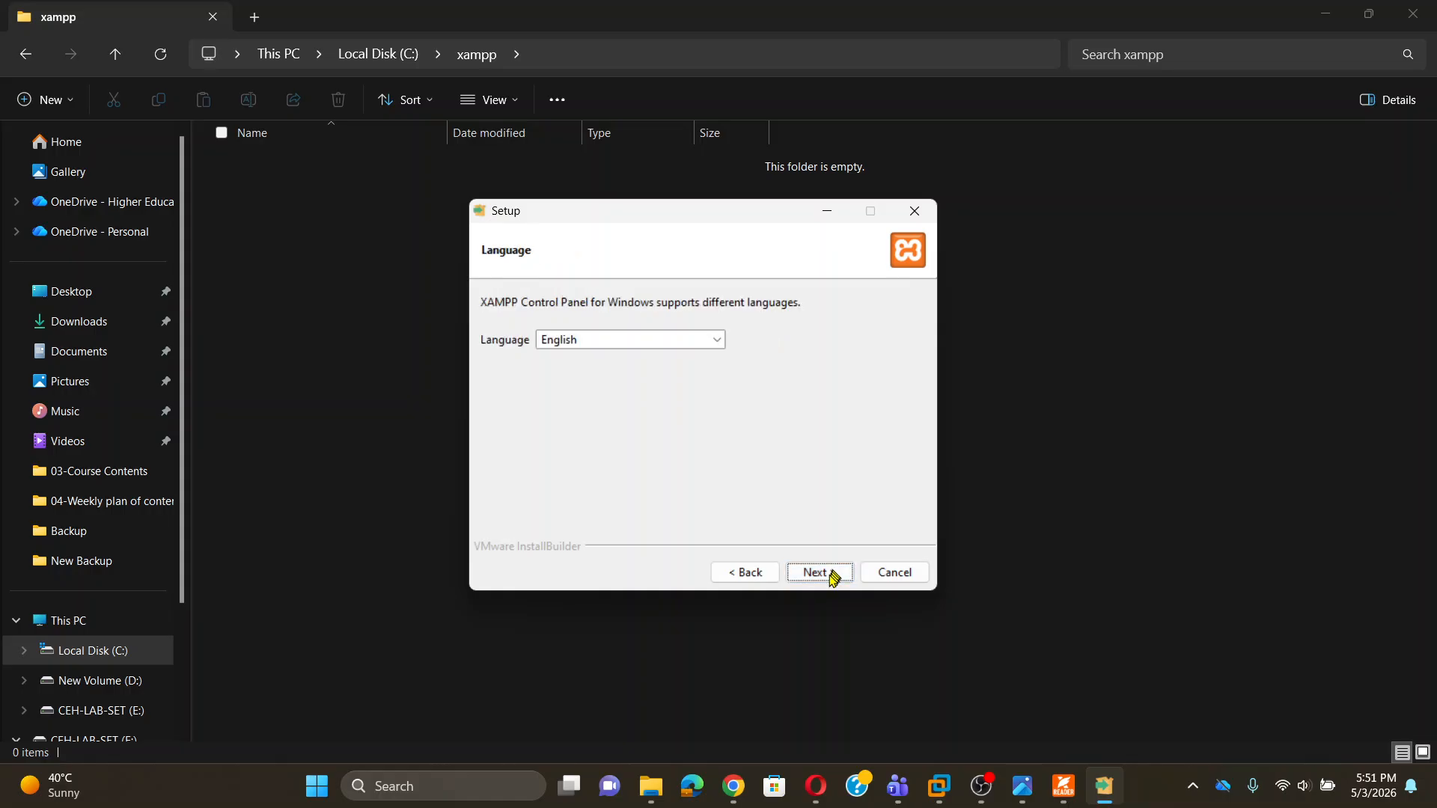
{"action": "left_click", "coordinate": [826, 577]}
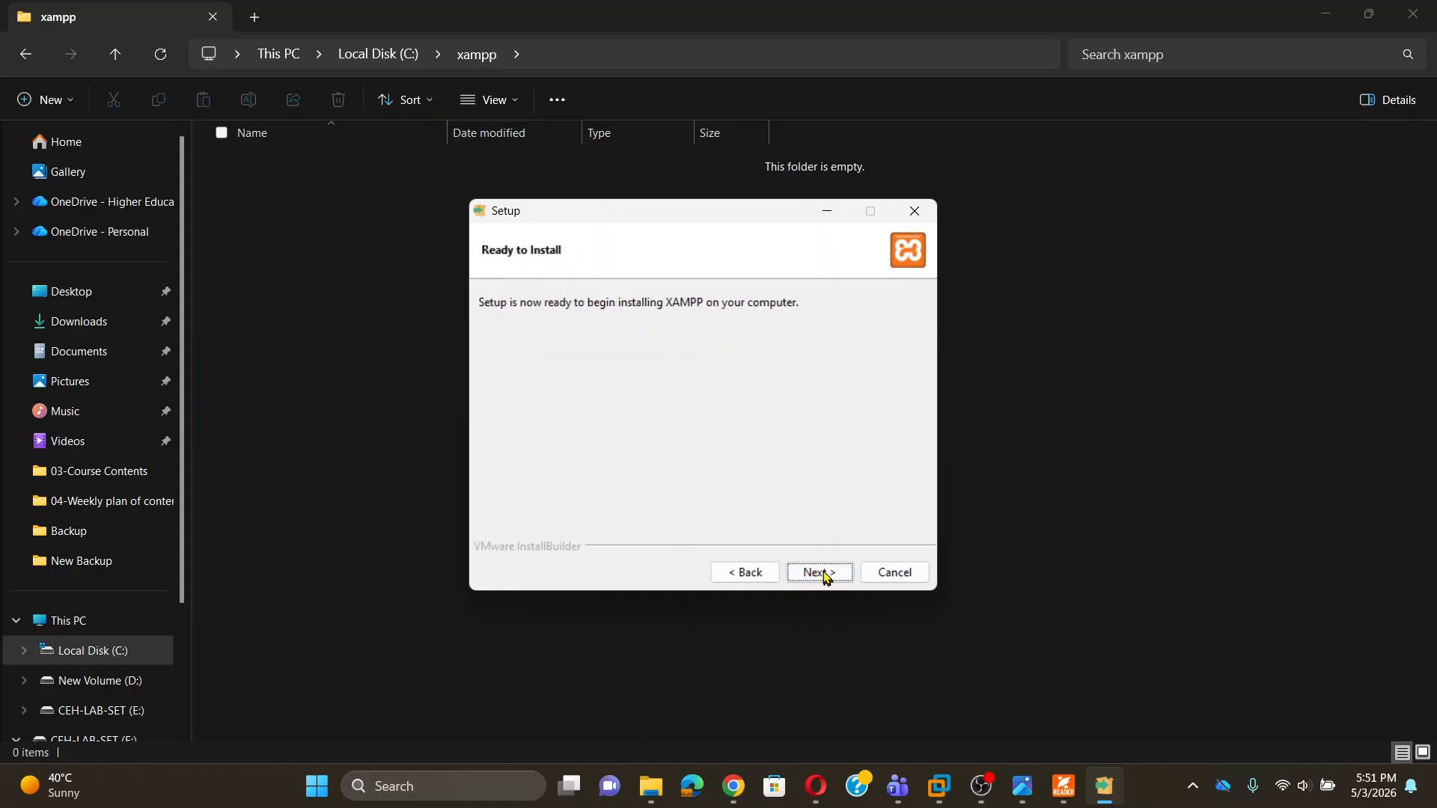
{"action": "left_click", "coordinate": [826, 574]}
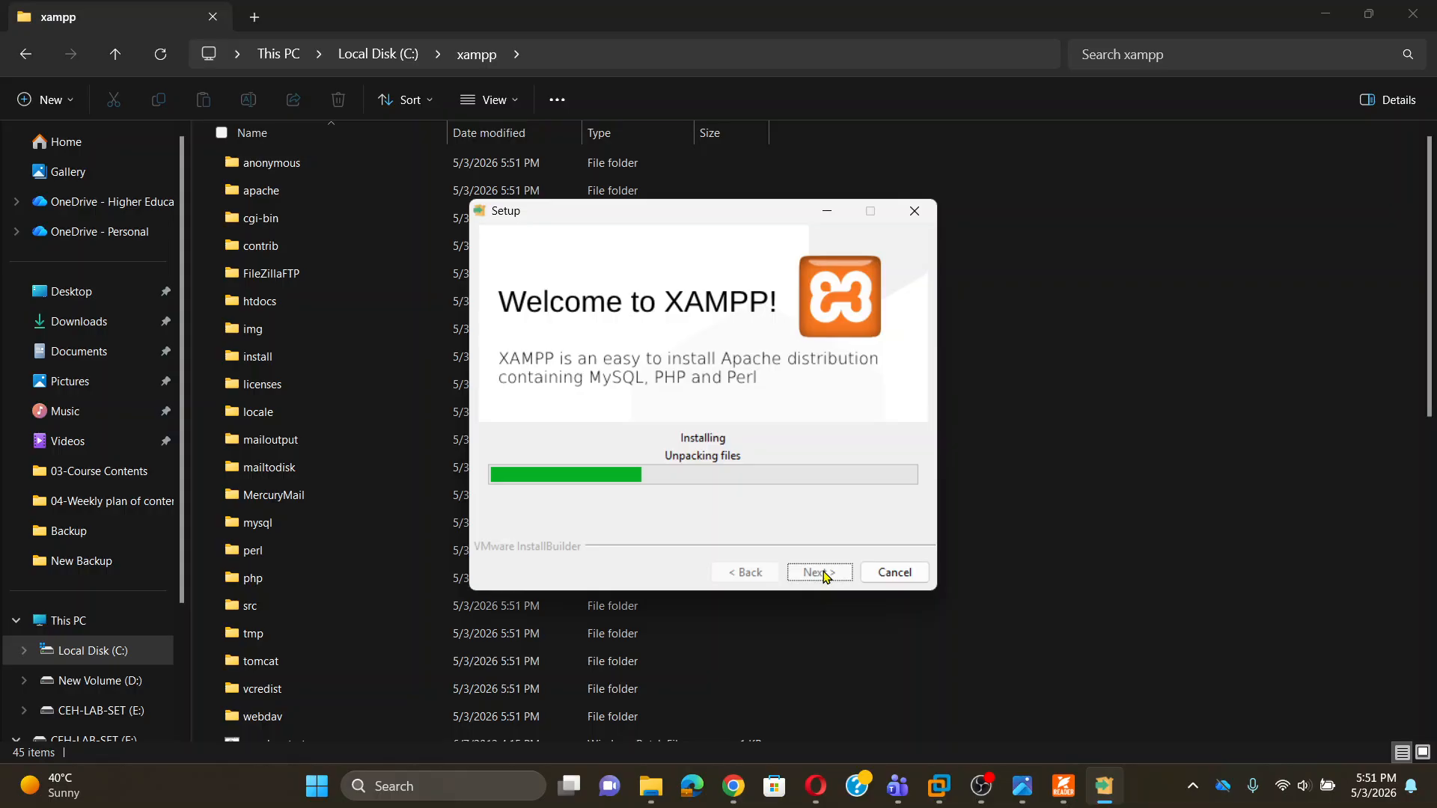
Look through the installed programs list in the Windows Control Panel and close it.
{"action": "left_click", "coordinate": [459, 782]}
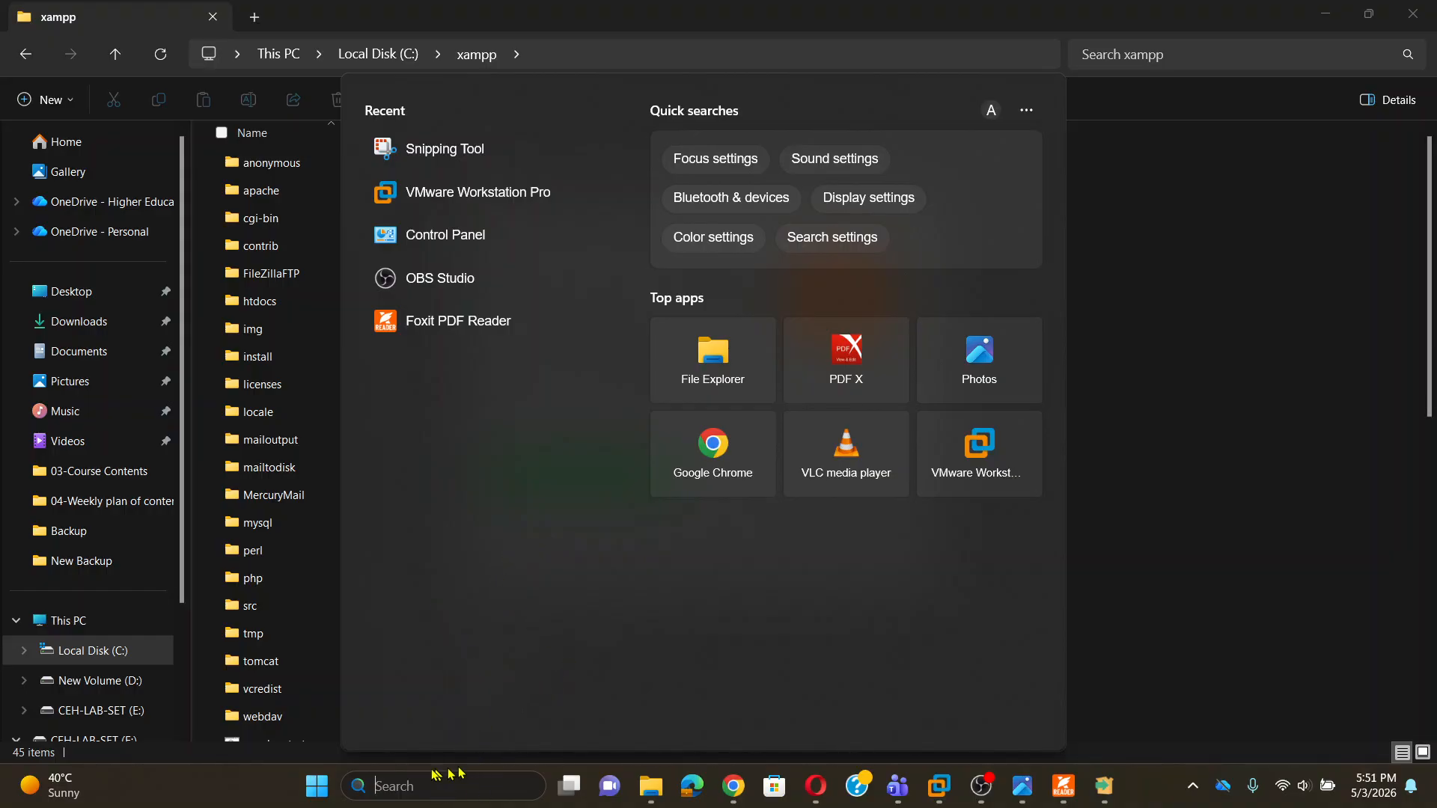
{"action": "type", "text": "control Panel"}
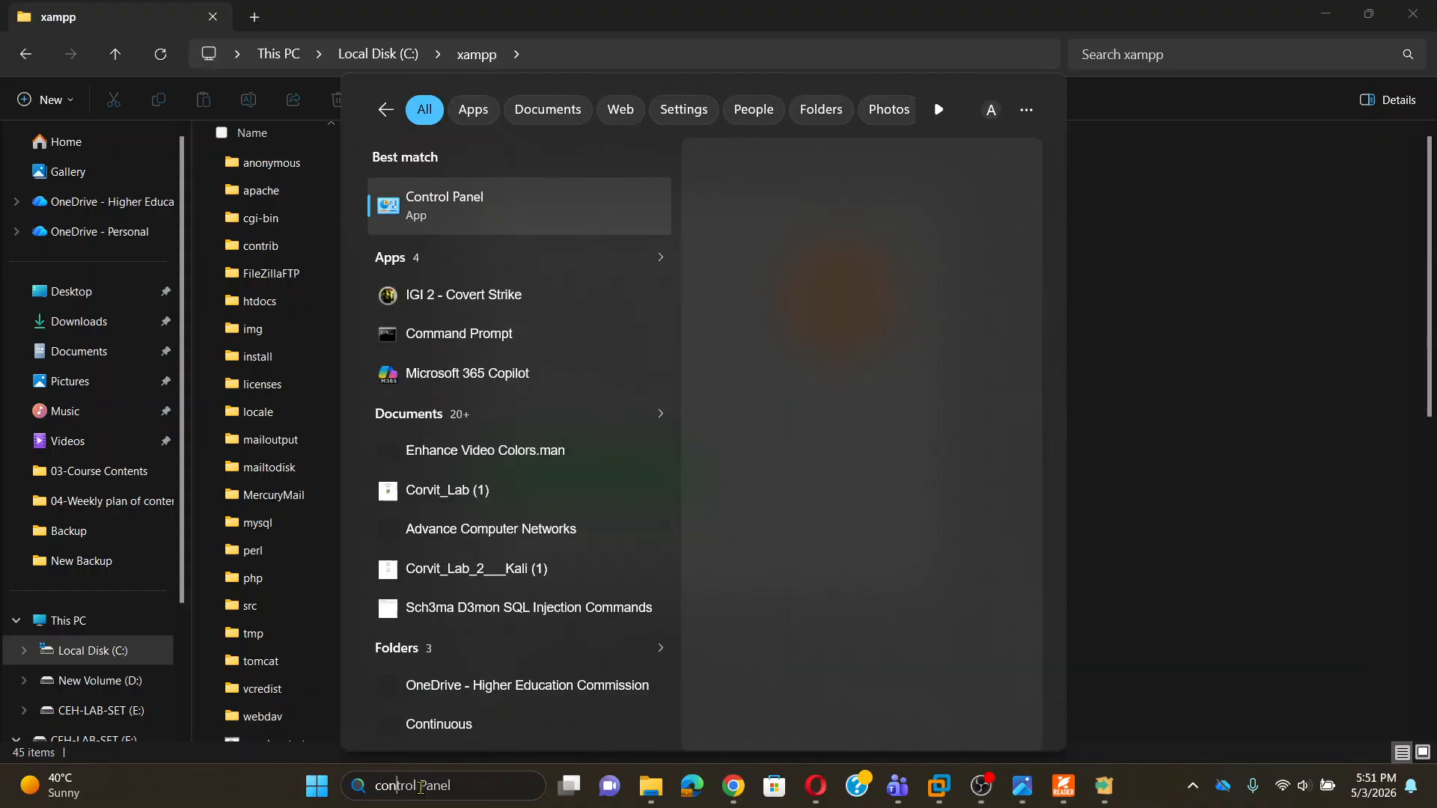
{"action": "key", "text": "Return"}
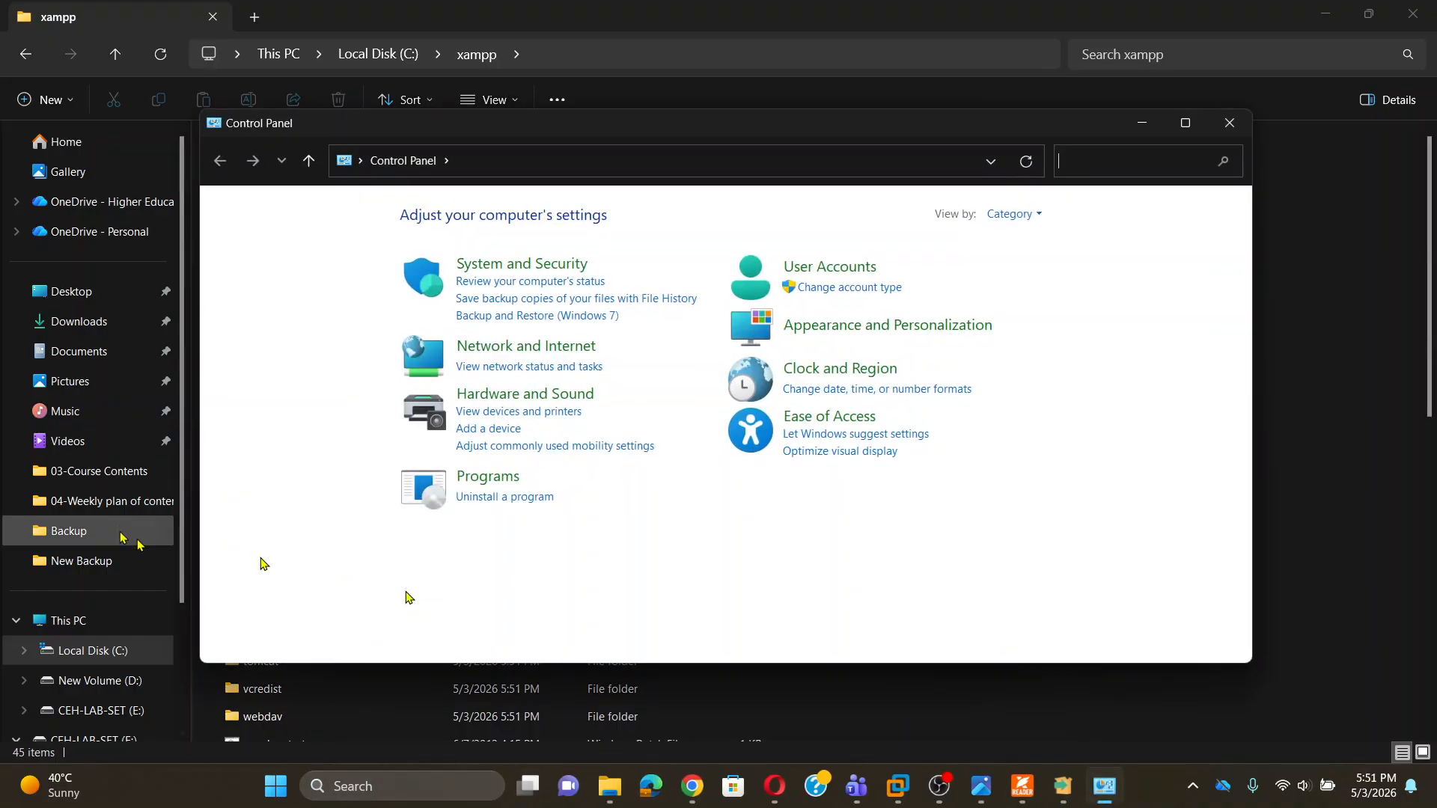
{"action": "left_click", "coordinate": [494, 498]}
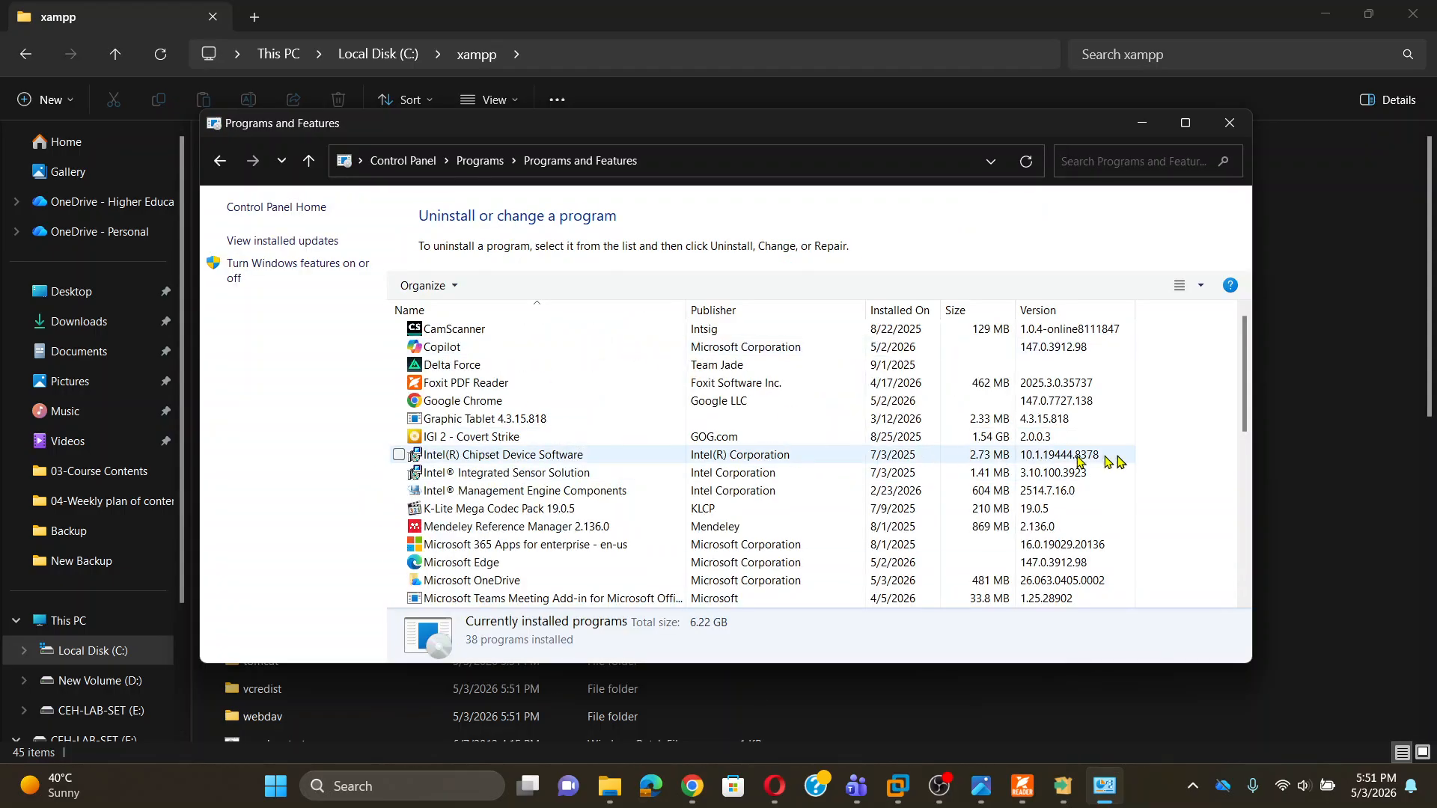
{"action": "scroll", "coordinate": [1107, 459], "scroll_direction": "down", "scroll_amount": 8}
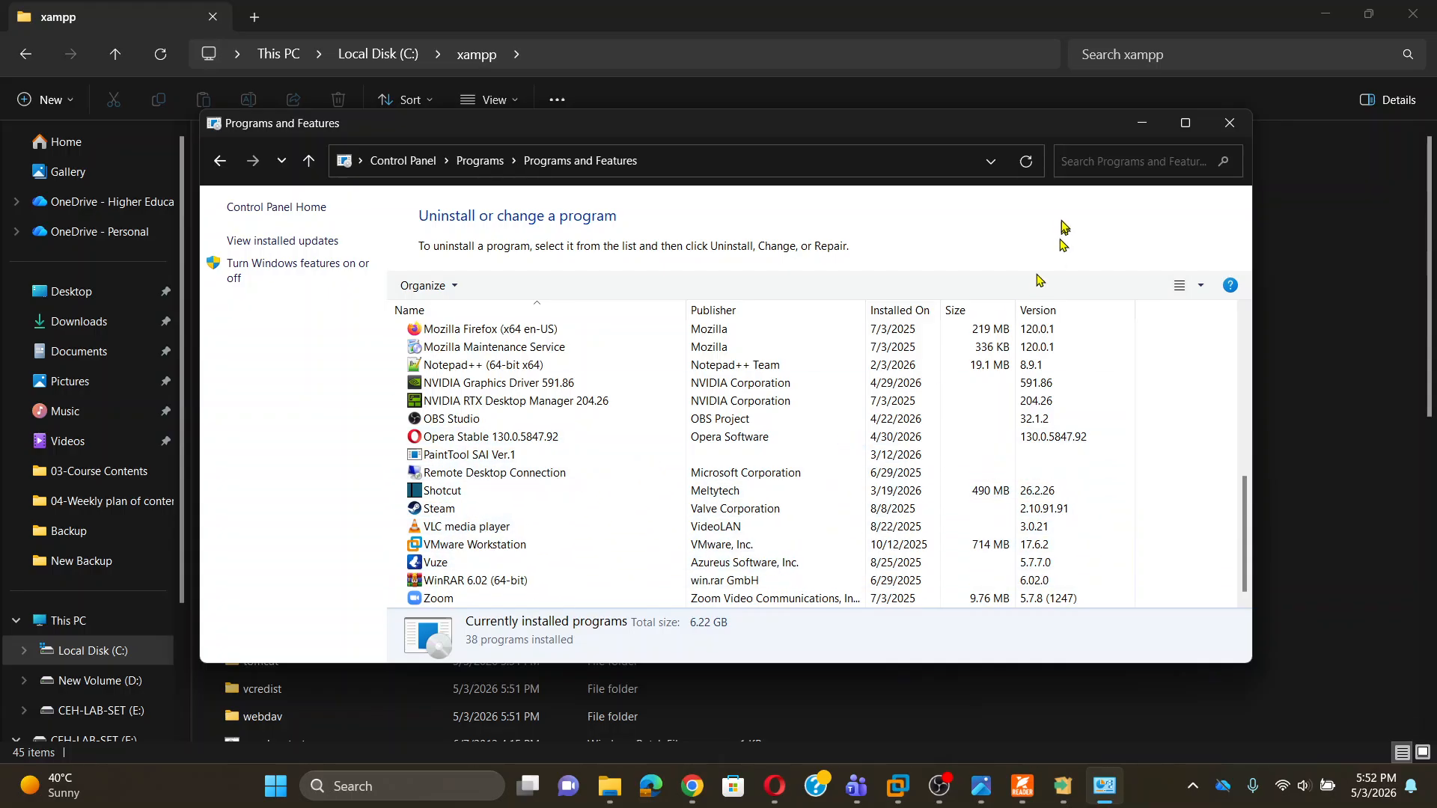
{"action": "left_click", "coordinate": [1229, 125]}
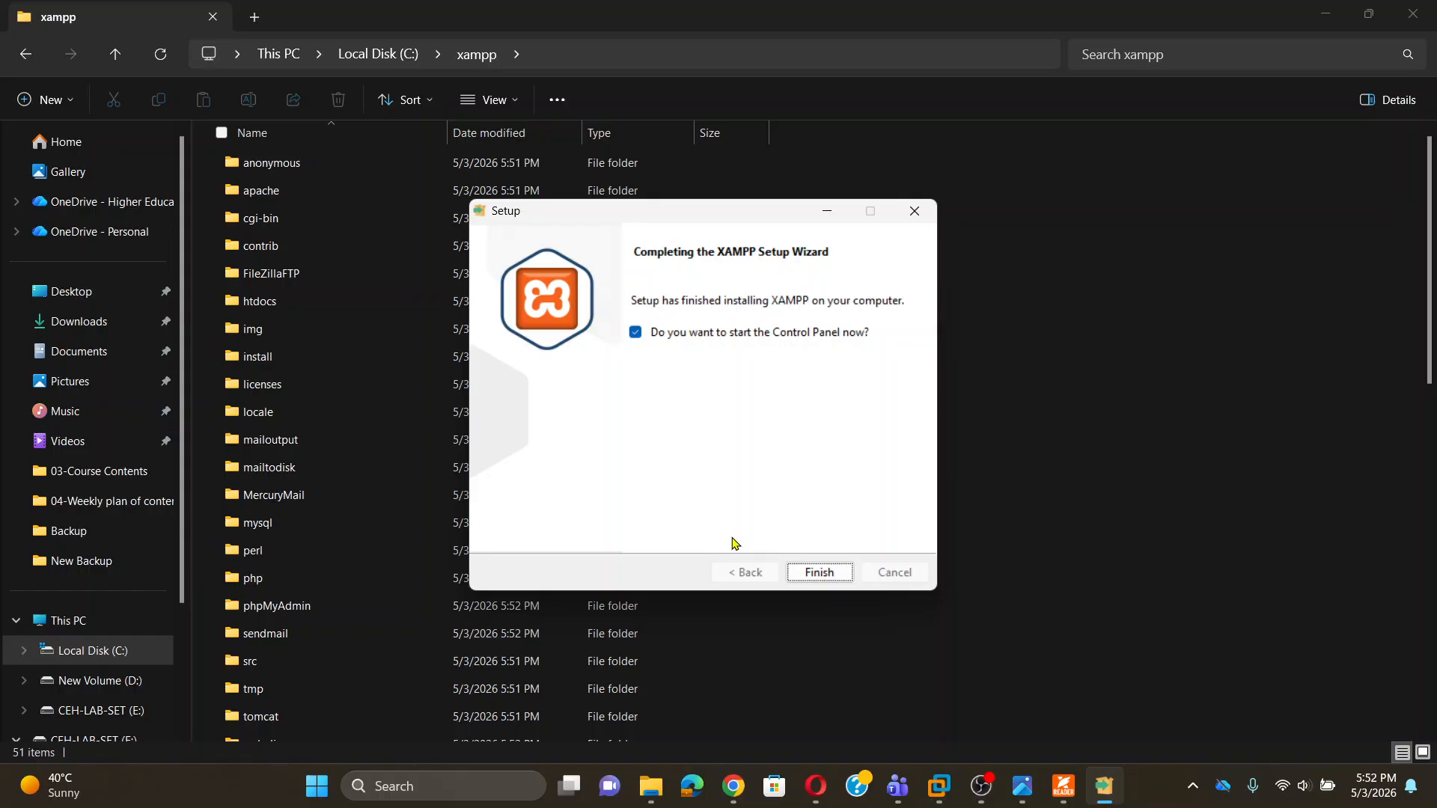
Finish the XAMPP setup with its Control Panel launching, maximize that window, and start the MySQL and Apache modules.
{"action": "left_click", "coordinate": [818, 573]}
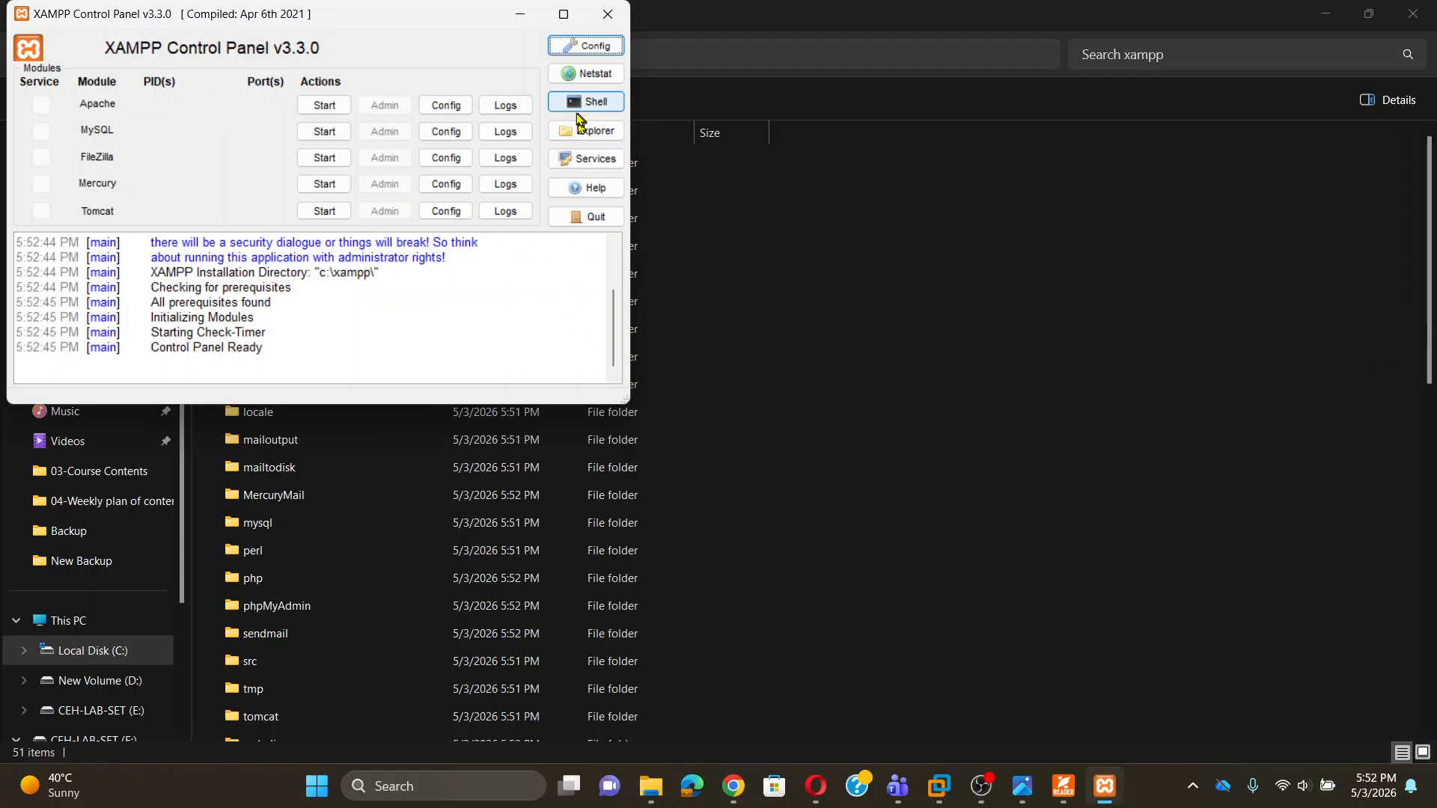
{"action": "left_click", "coordinate": [564, 14]}
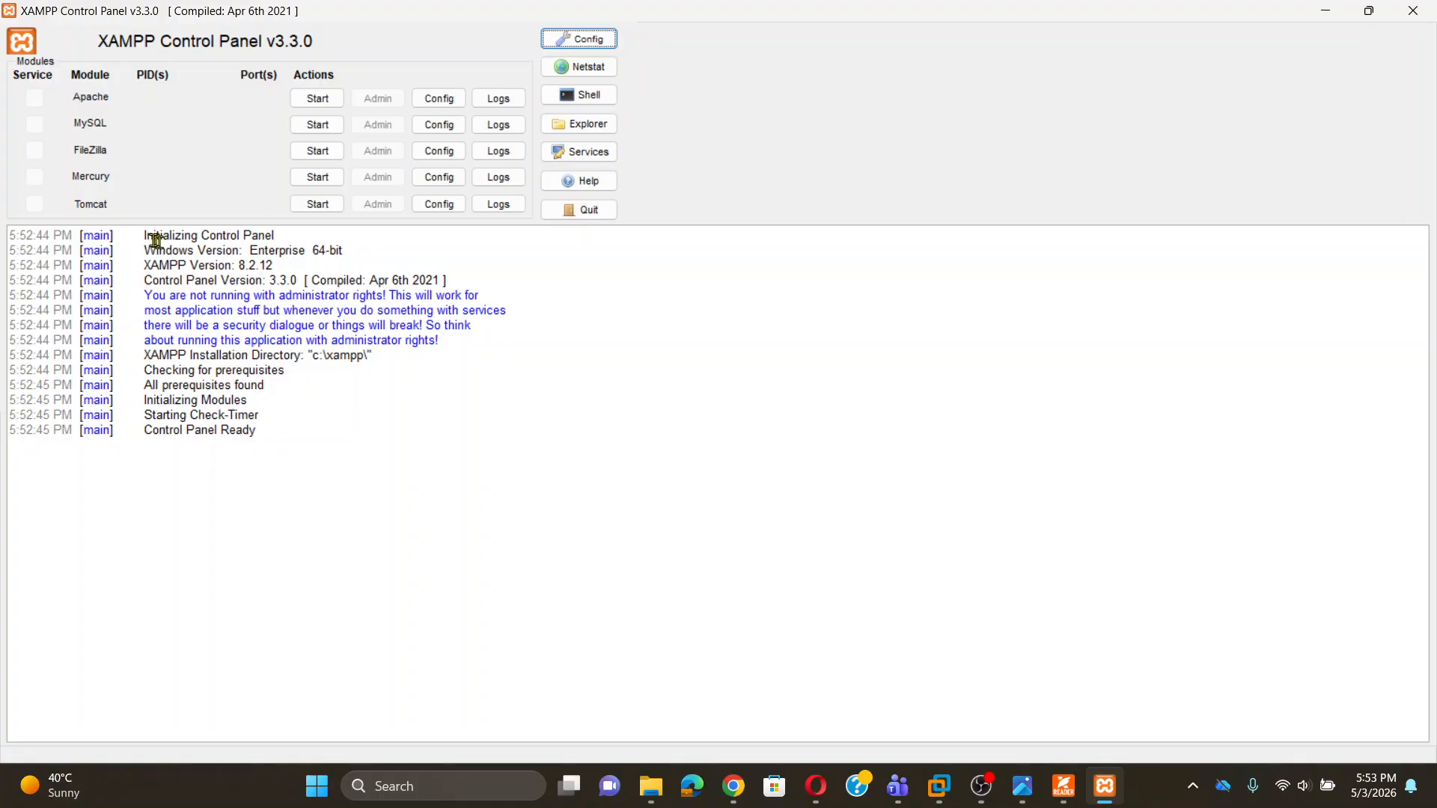
{"action": "left_click", "coordinate": [315, 125]}
{"action": "left_click", "coordinate": [318, 100]}
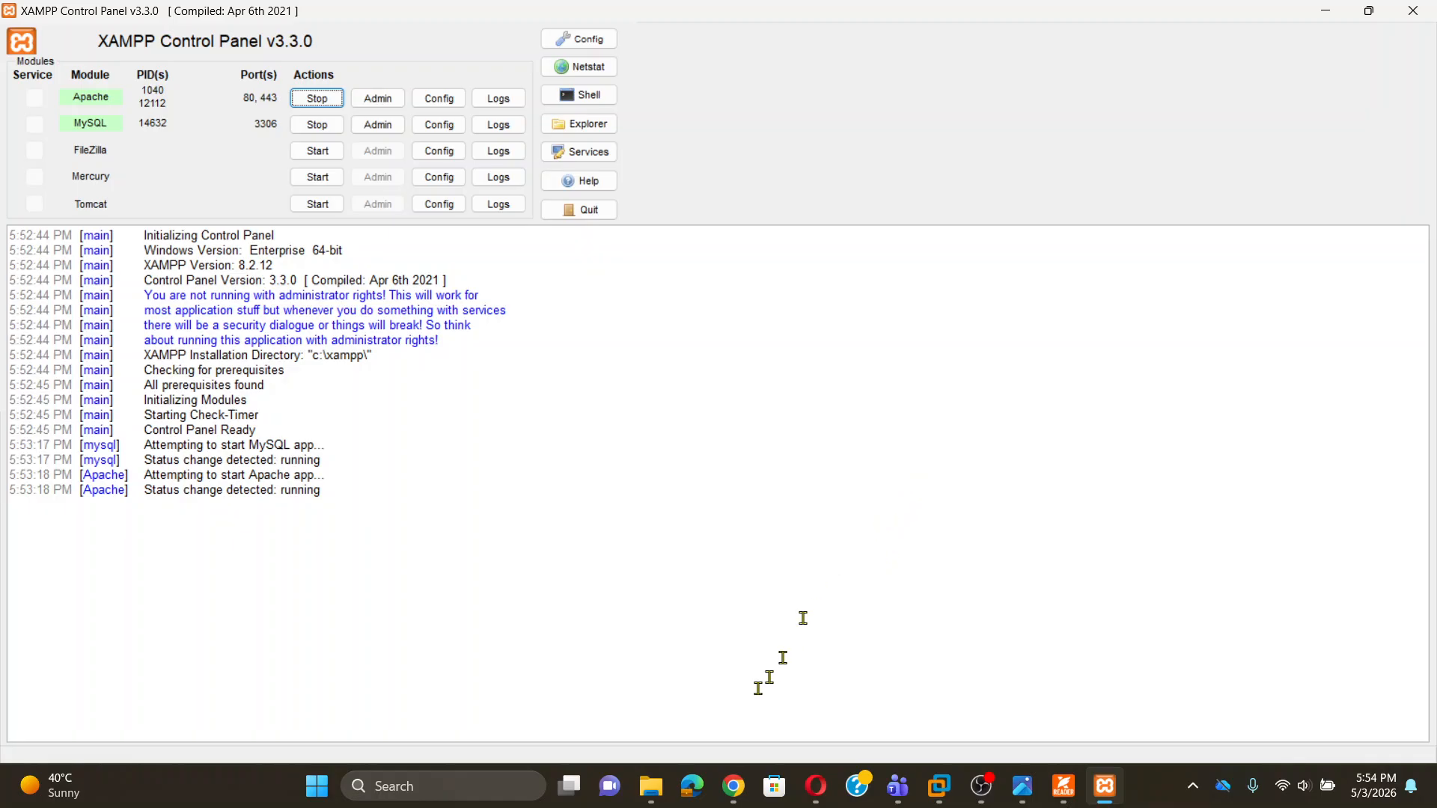
Switch to Chrome and open a new tab ready for entering an address.
{"action": "left_click", "coordinate": [733, 785]}
{"action": "left_click", "coordinate": [496, 19]}
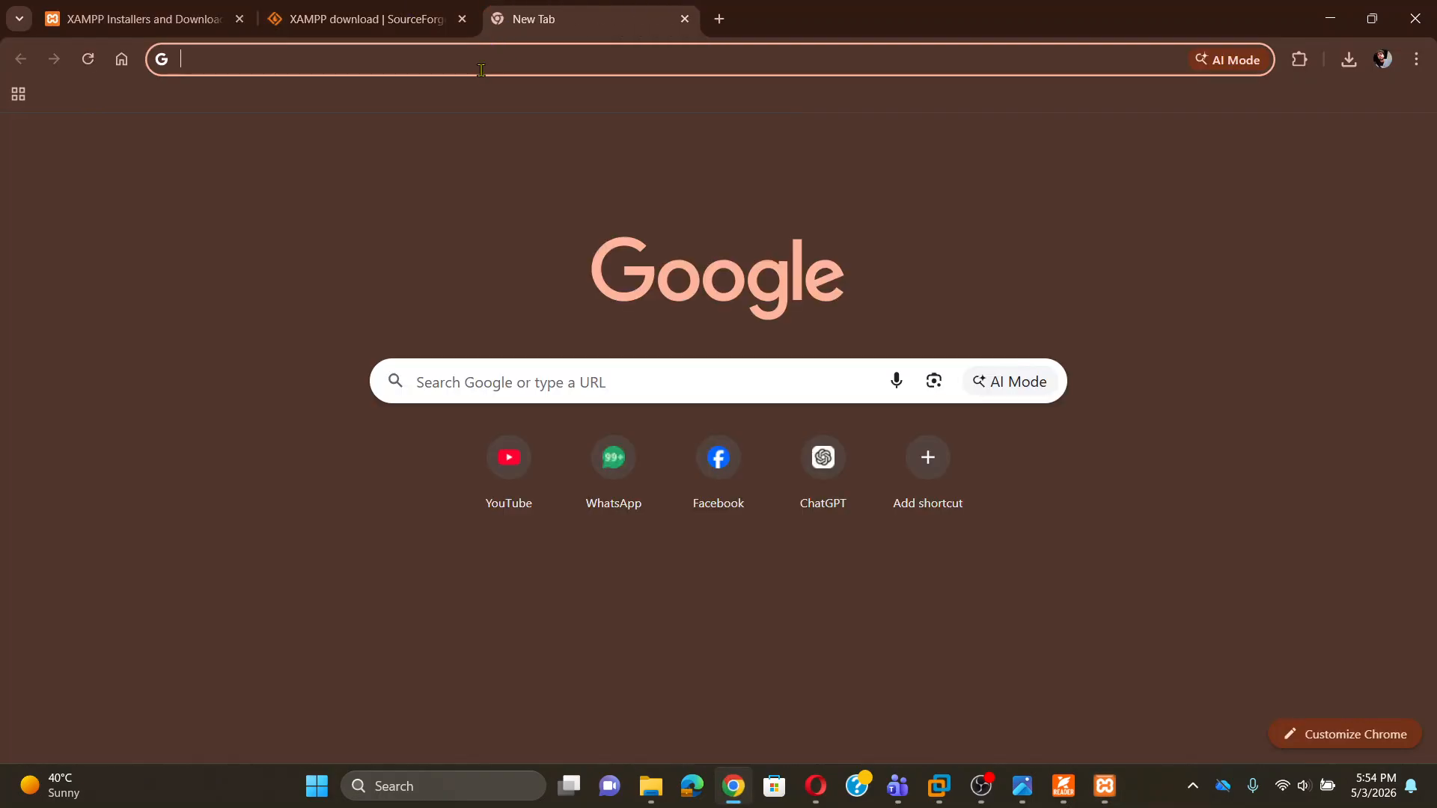
{"action": "left_click", "coordinate": [481, 69]}
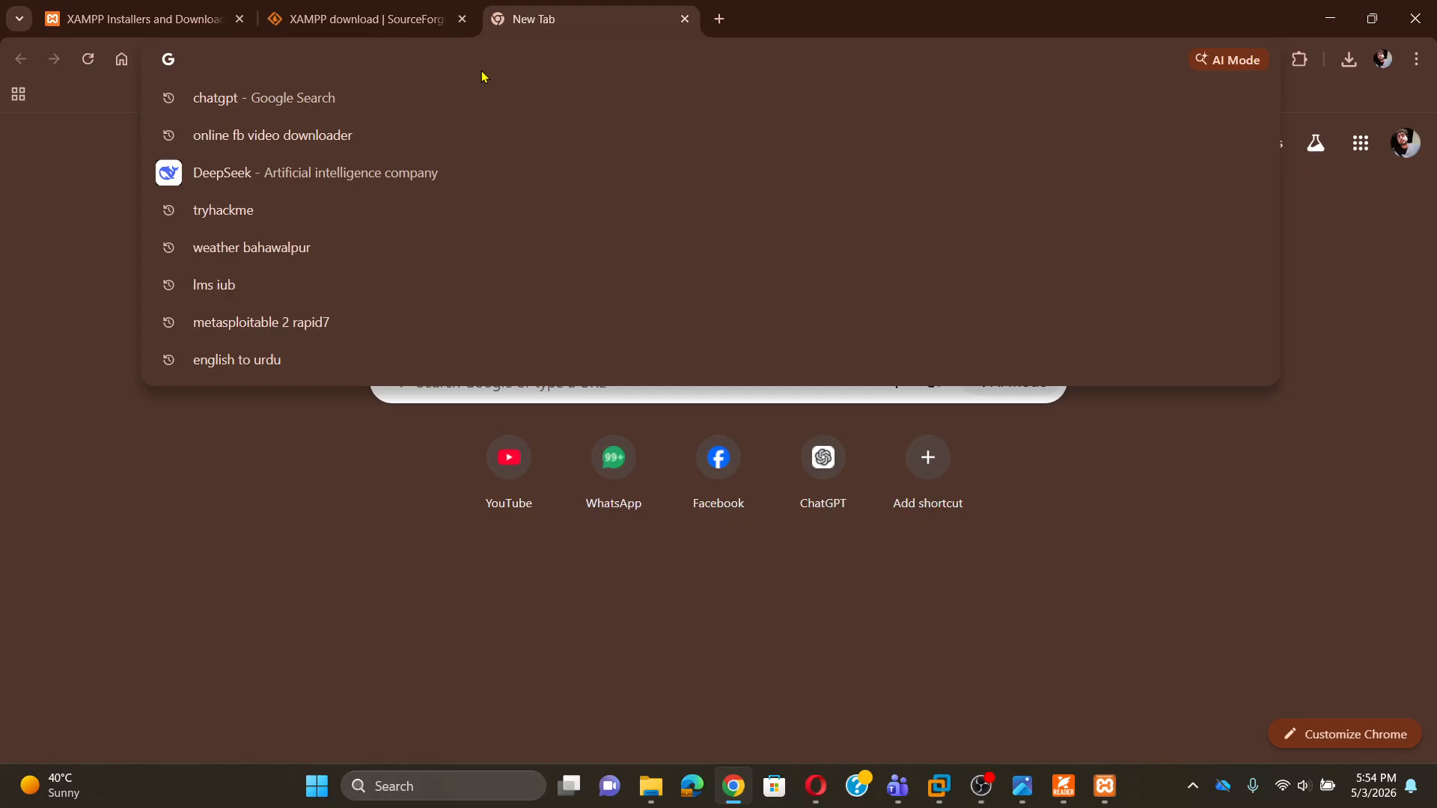
{"action": "type", "text": "h"}
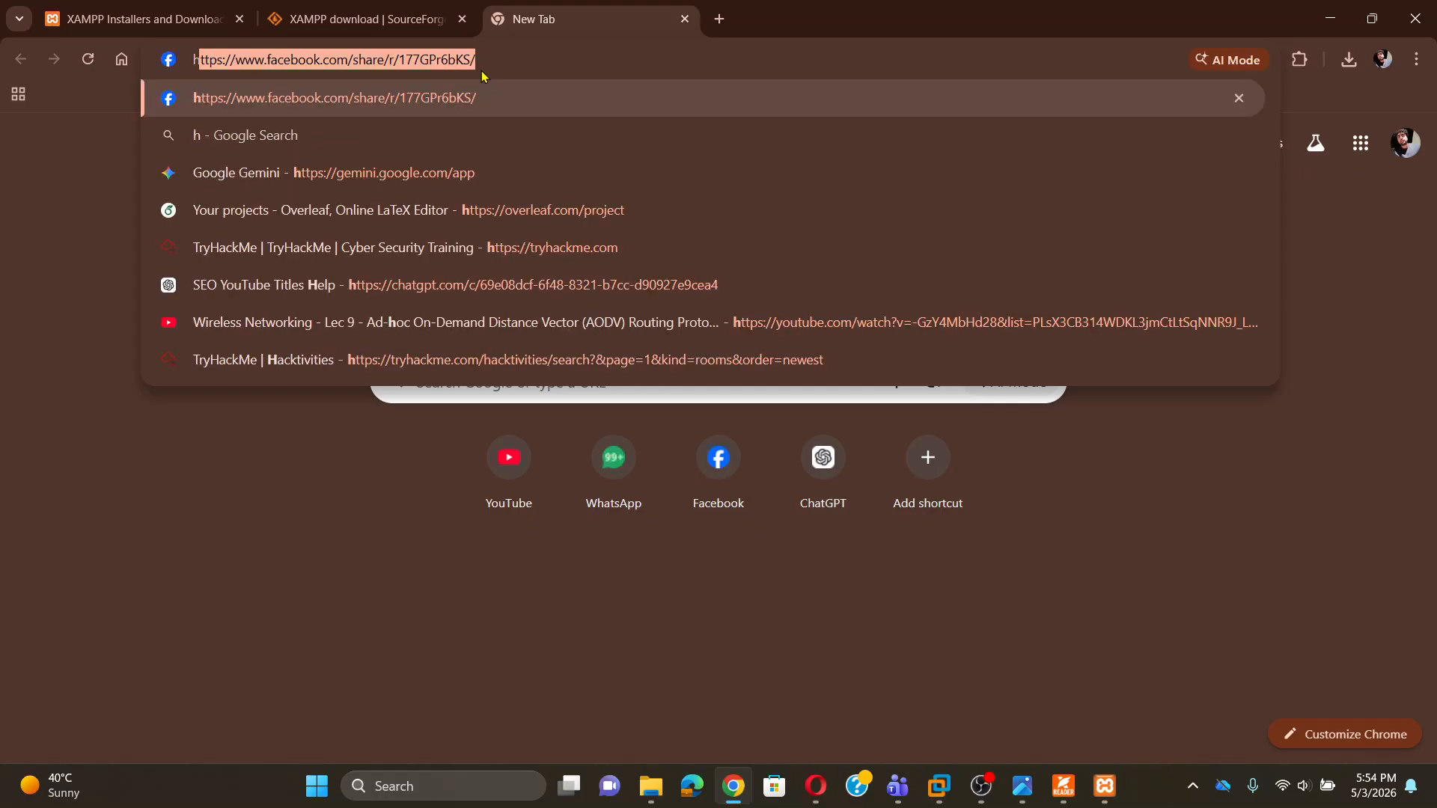
{"action": "type", "text": "my"}
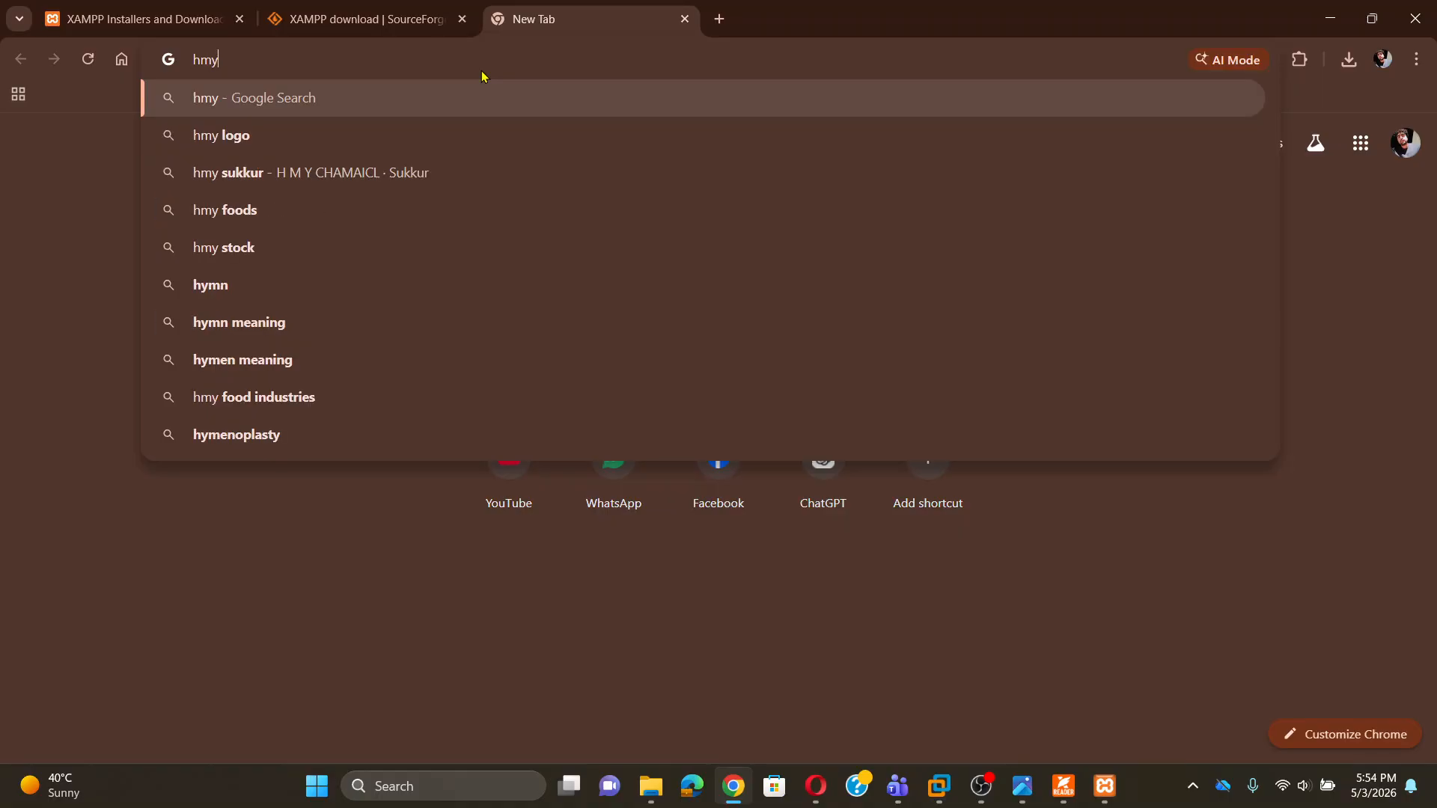
{"action": "key", "text": "BackSpace"}
{"action": "key", "text": "BackSpace"}
{"action": "key", "text": "BackSpace"}
Look up "ph" in the browser's address suggestions and open the localhost/phpmyadmin page for the students table.
{"action": "type", "text": "ph"}
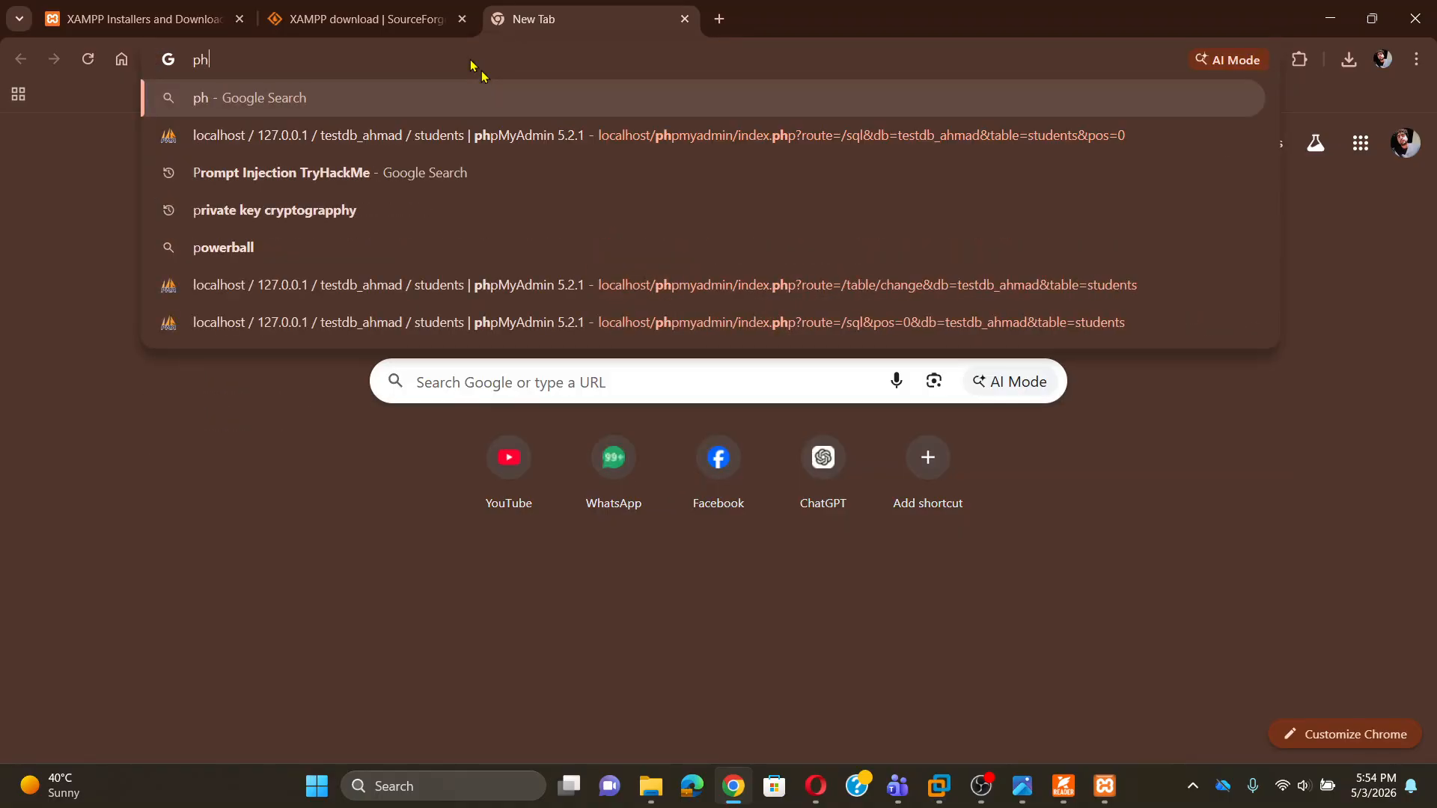
{"action": "key", "text": "Down"}
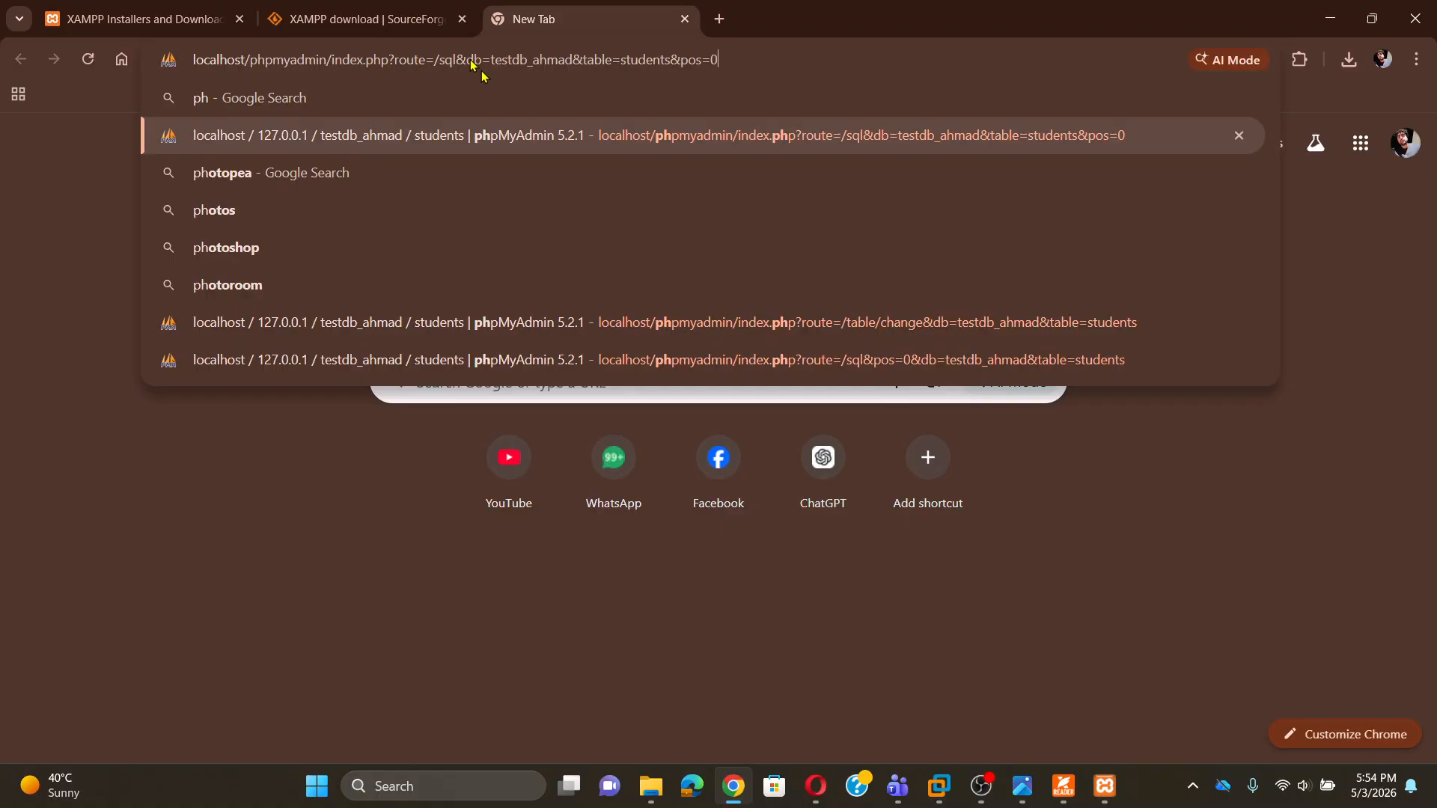
{"action": "key", "text": "Return"}
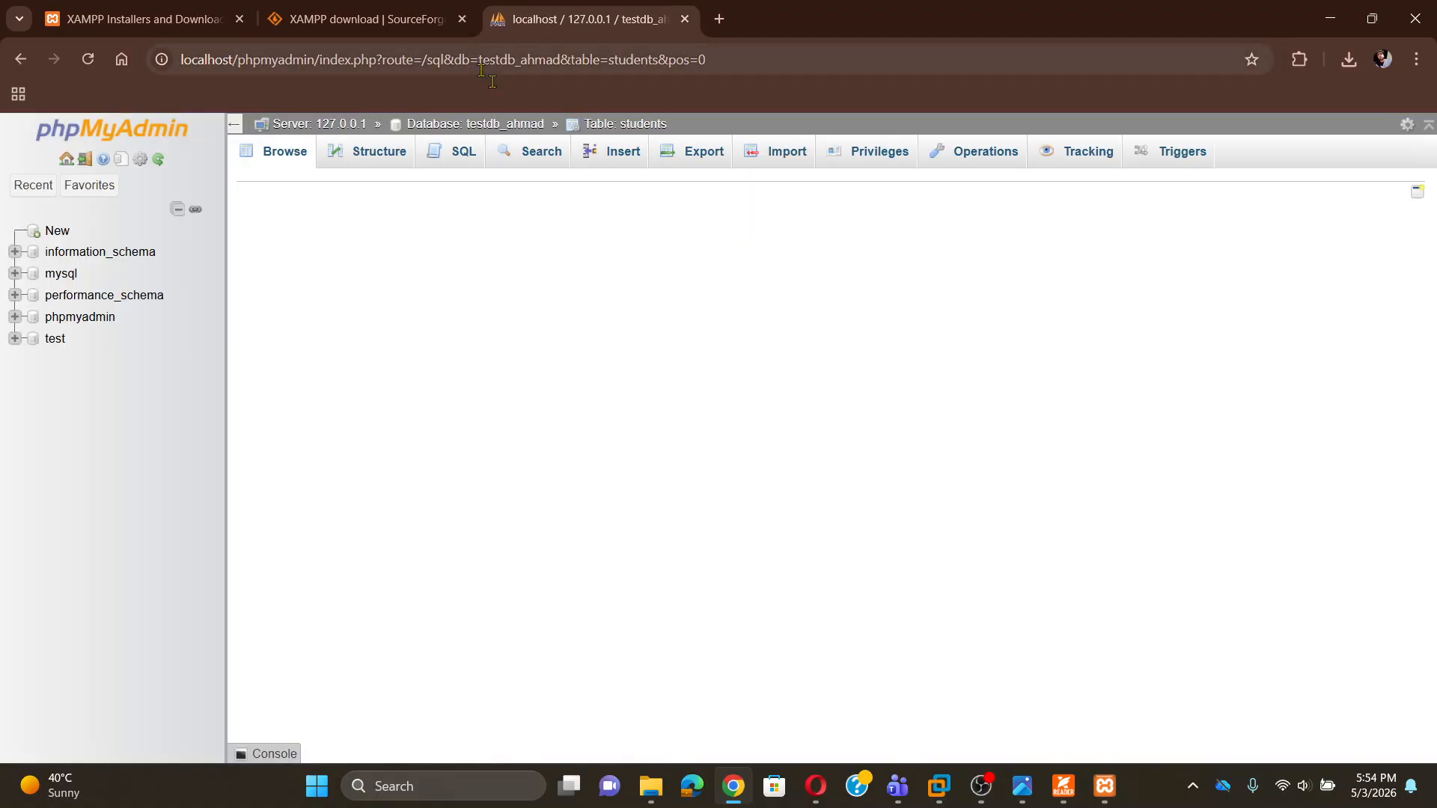